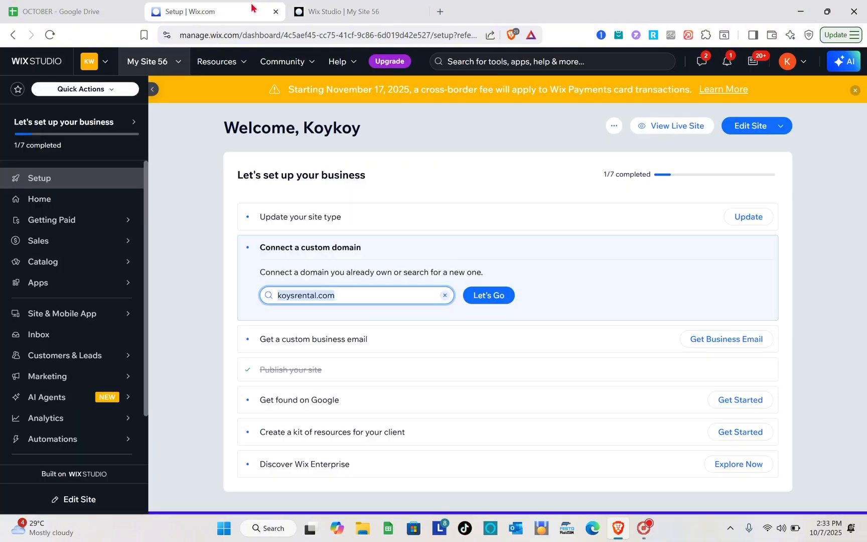
Step: Open wix.com in a new browser tab
click(375, 6)
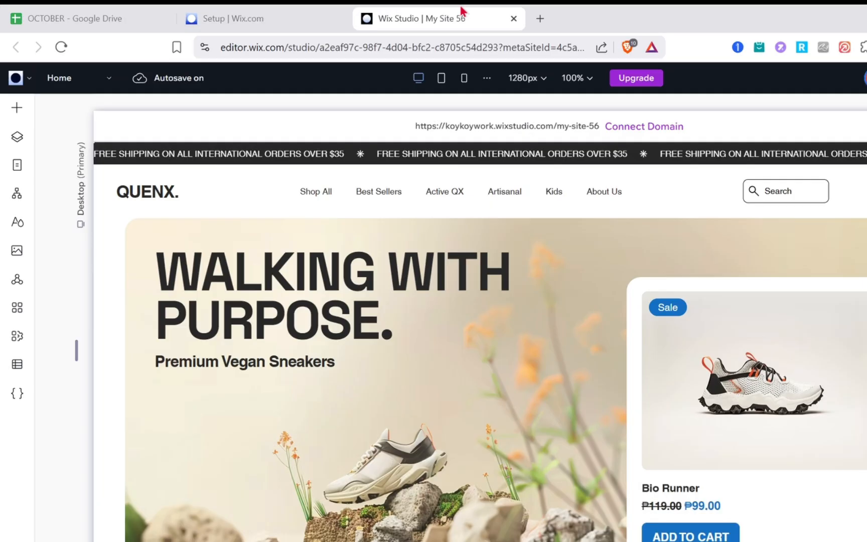
click(300, 11)
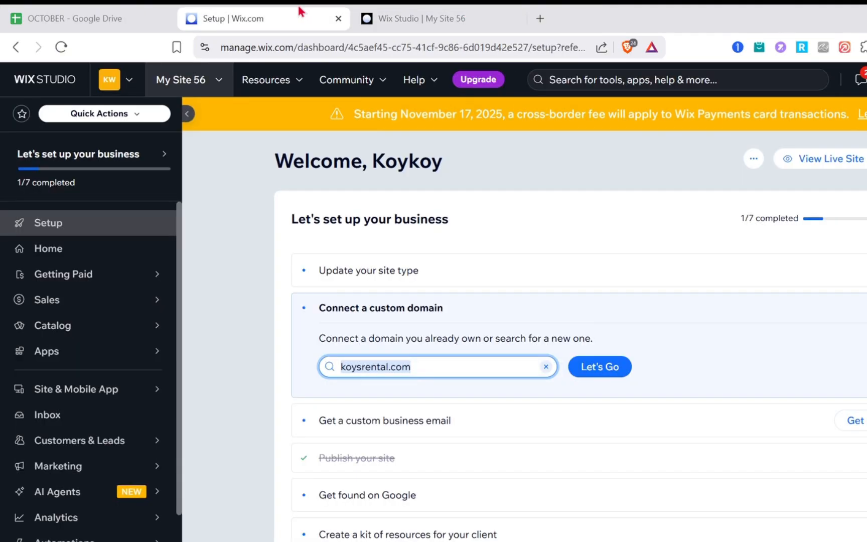
click(539, 19)
text(wix)
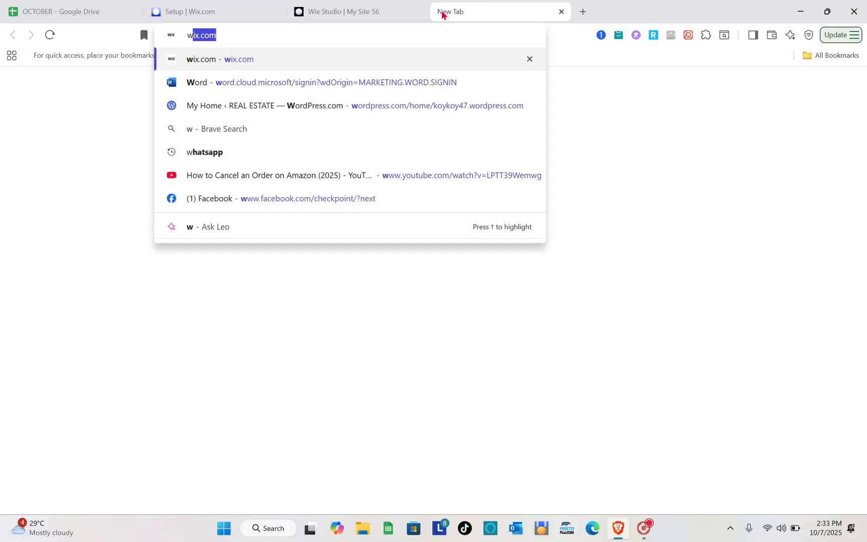
key(Return)
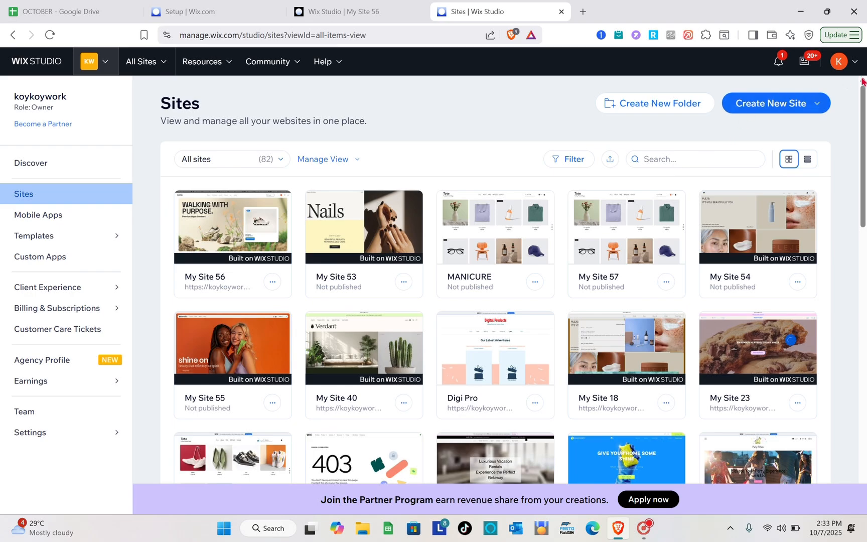
Step: Look through the account options and the list of websites on the Sites page
click(857, 75)
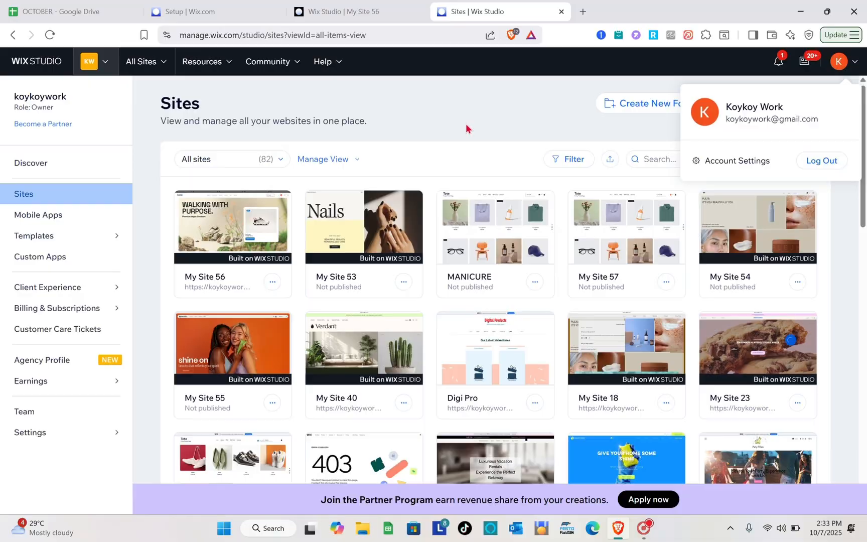
click(362, 130)
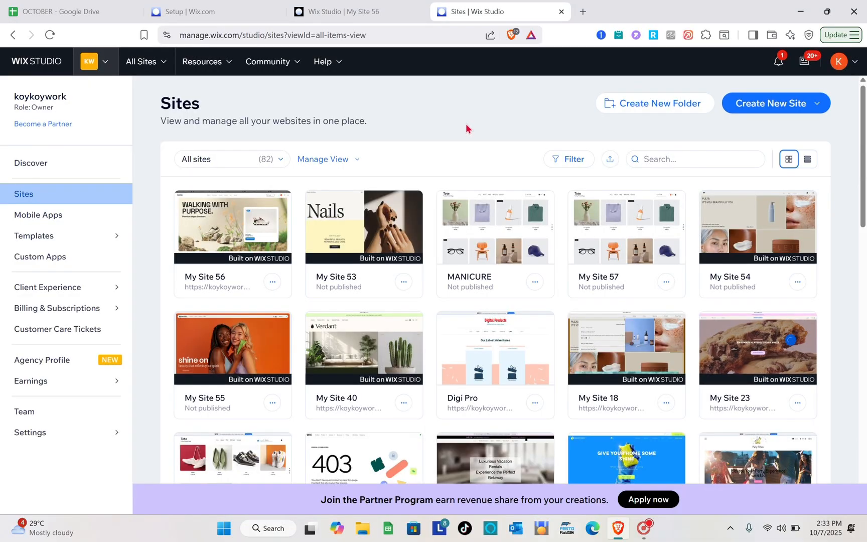
click(52, 201)
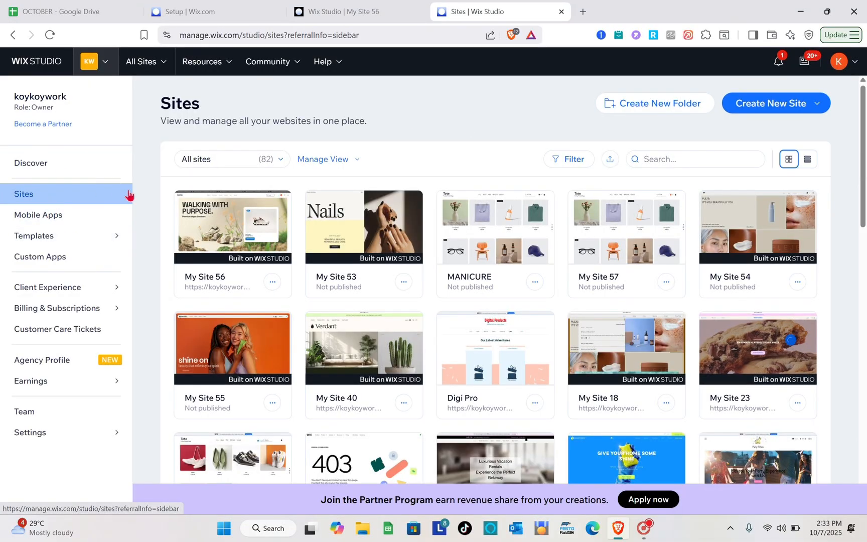
scroll(564, 265, down, 2)
scroll(565, 264, down, 3)
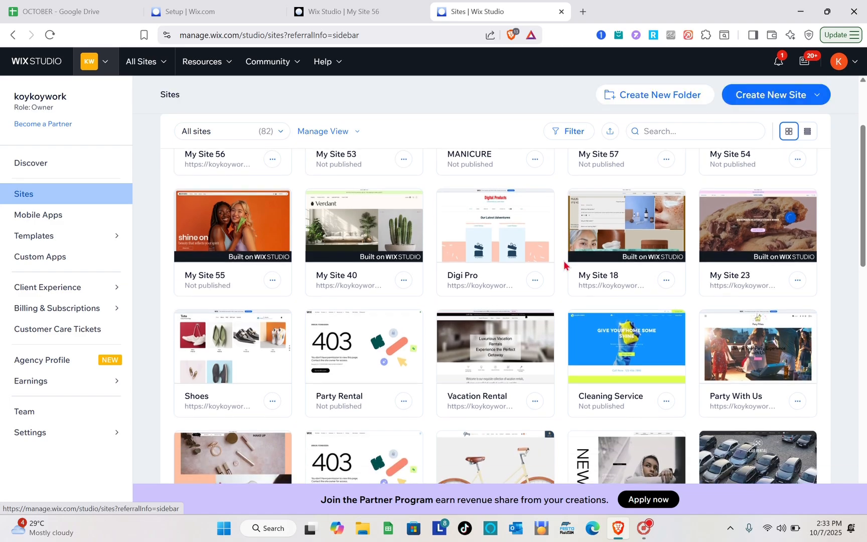
scroll(565, 265, up, 5)
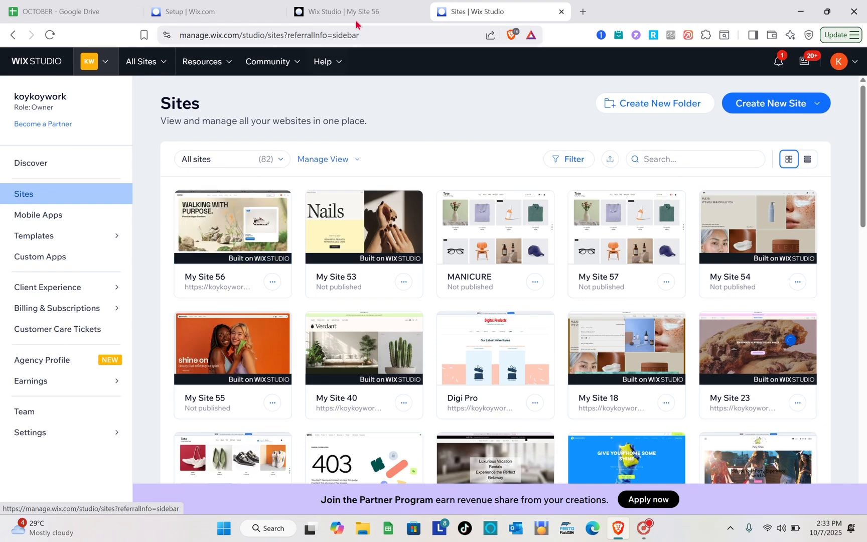
Step: Go back to the My Site 56 dashboard and open the catalog's store Products page, dismissing the new-product tip
click(360, 6)
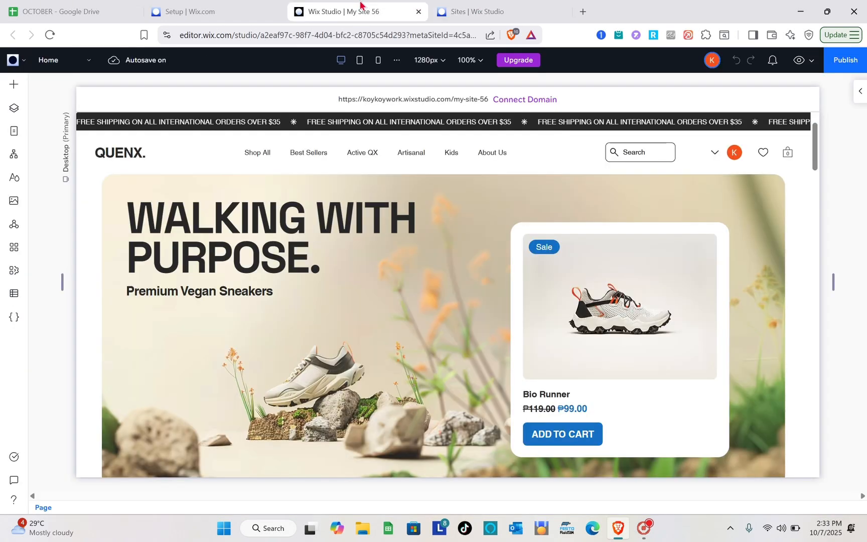
click(239, 9)
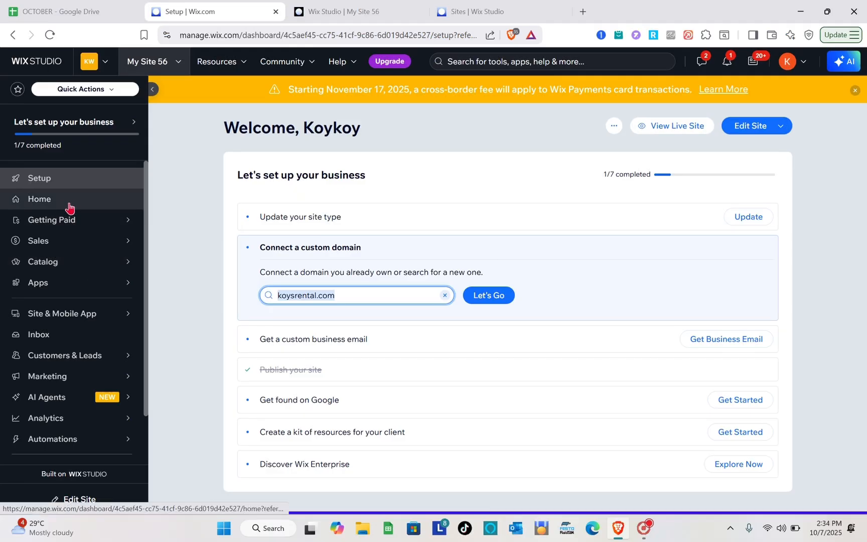
click(94, 182)
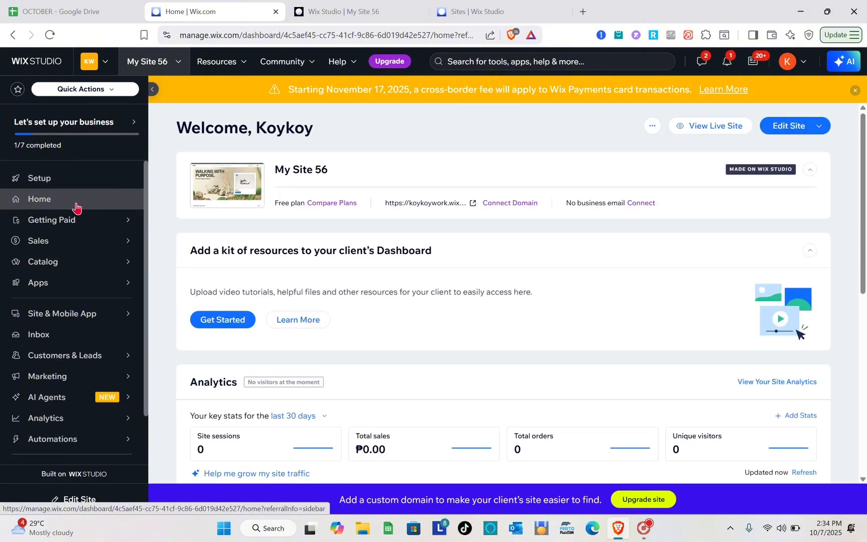
mouse_move(60, 267)
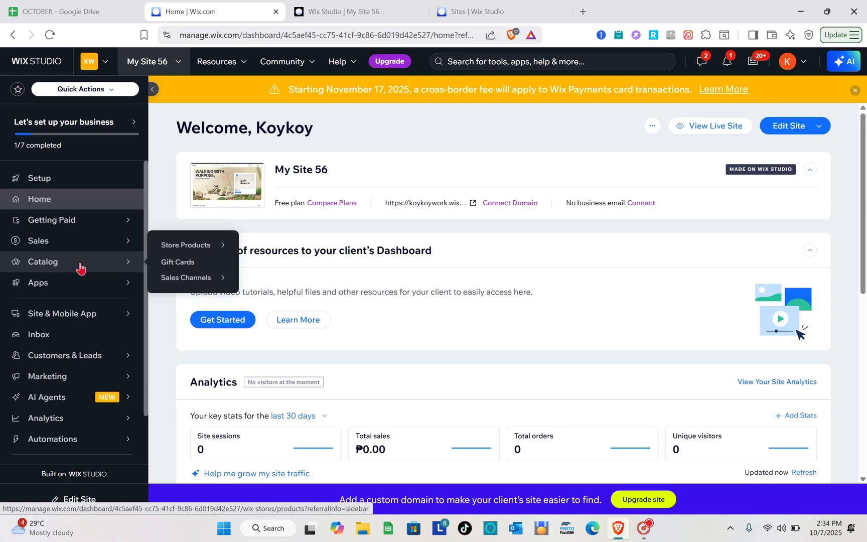
mouse_move(219, 245)
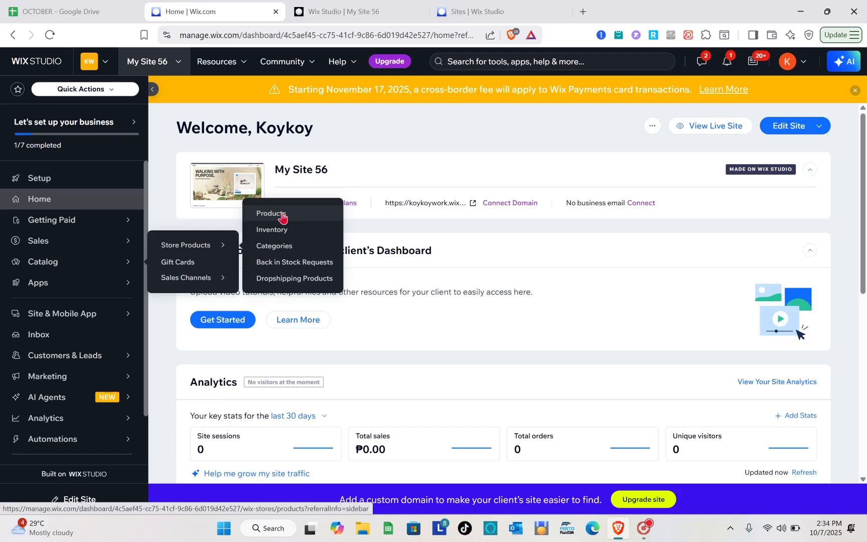
click(282, 217)
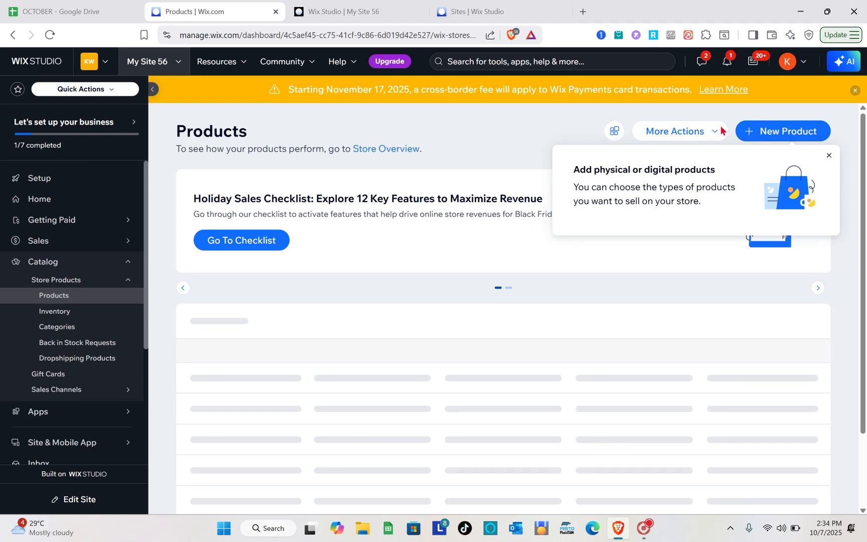
click(829, 157)
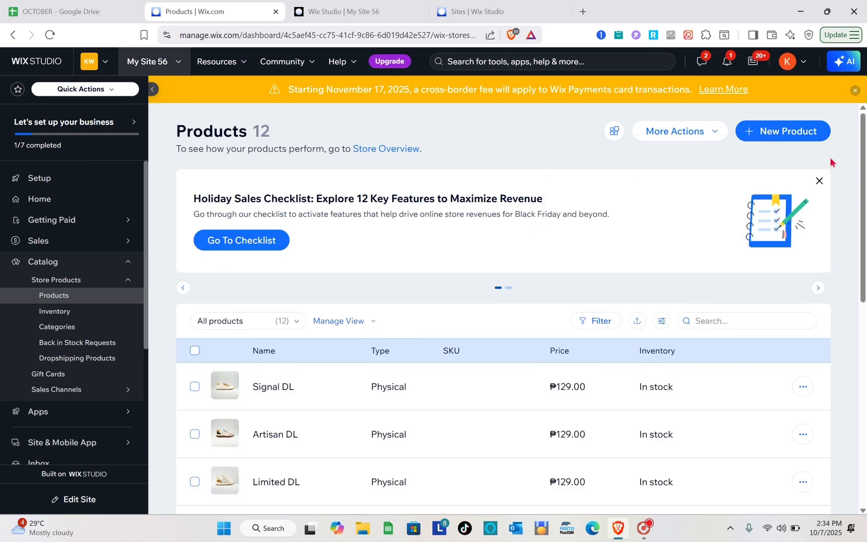
Step: Look through the full list of store products with their types, prices and inventory status
scroll(335, 400, down, 3)
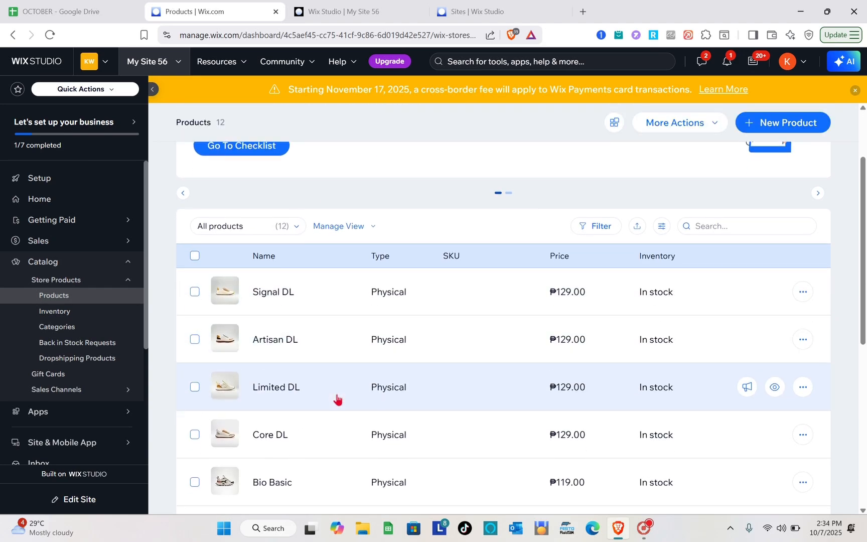
scroll(337, 399, down, 9)
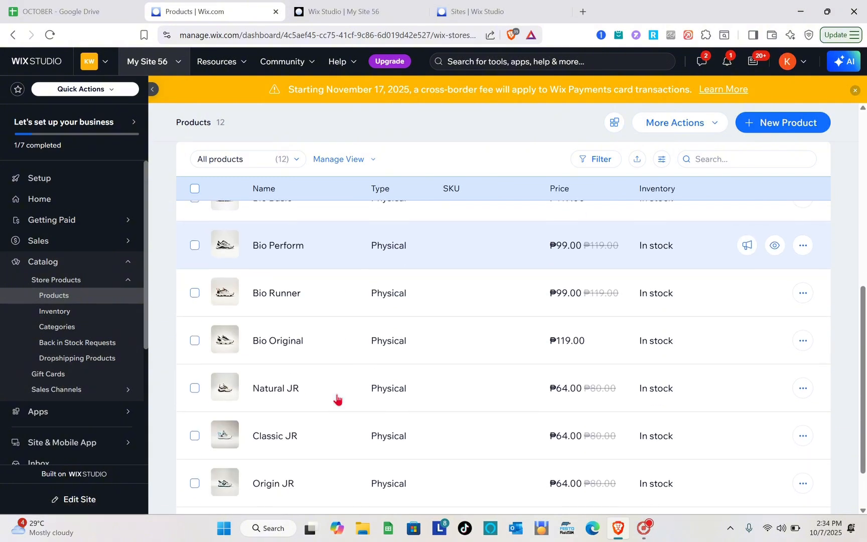
scroll(337, 398, up, 10)
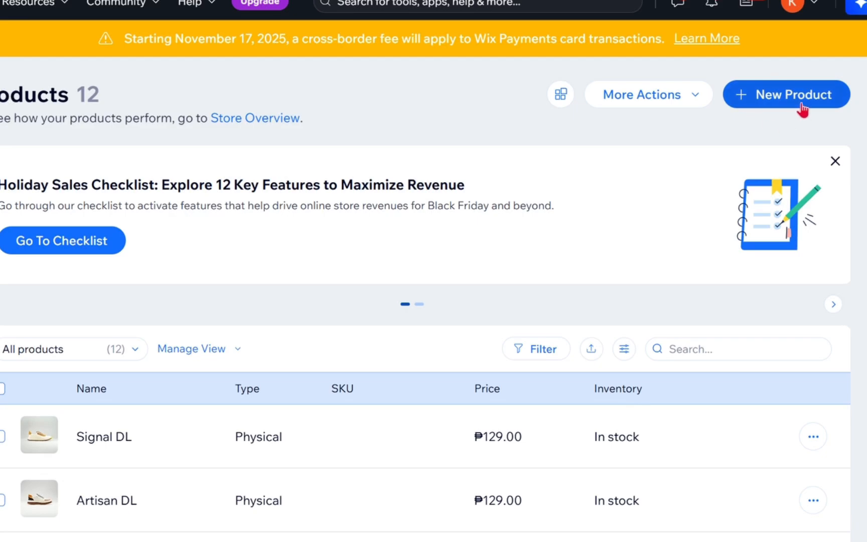
scroll(213, 387, down, 4)
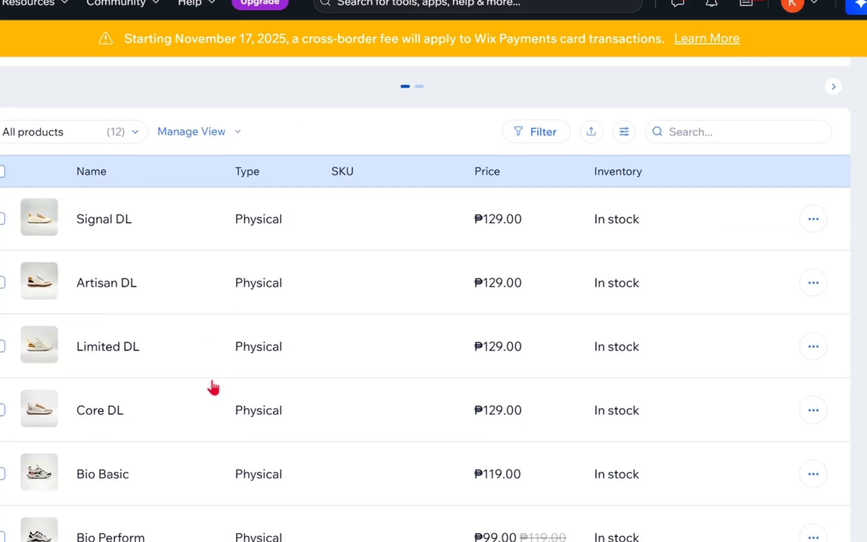
scroll(213, 386, down, 2)
scroll(213, 387, up, 2)
scroll(212, 387, down, 5)
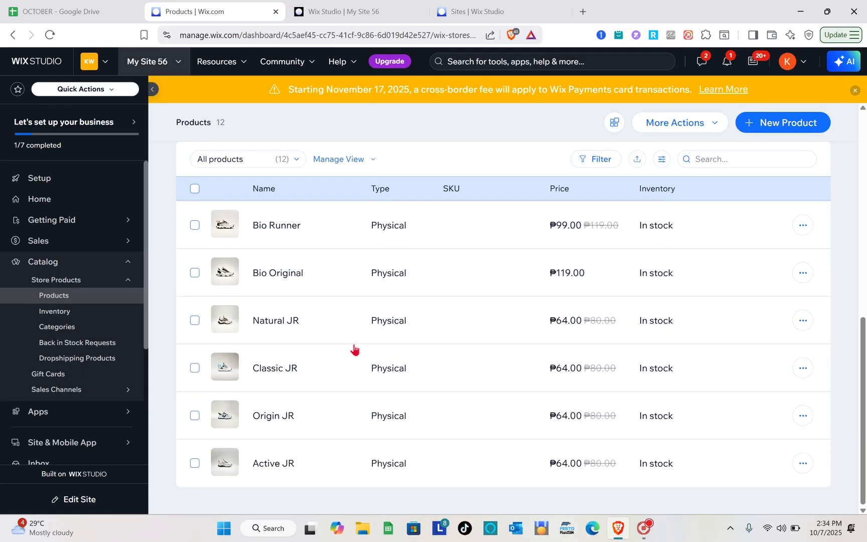
scroll(355, 349, up, 10)
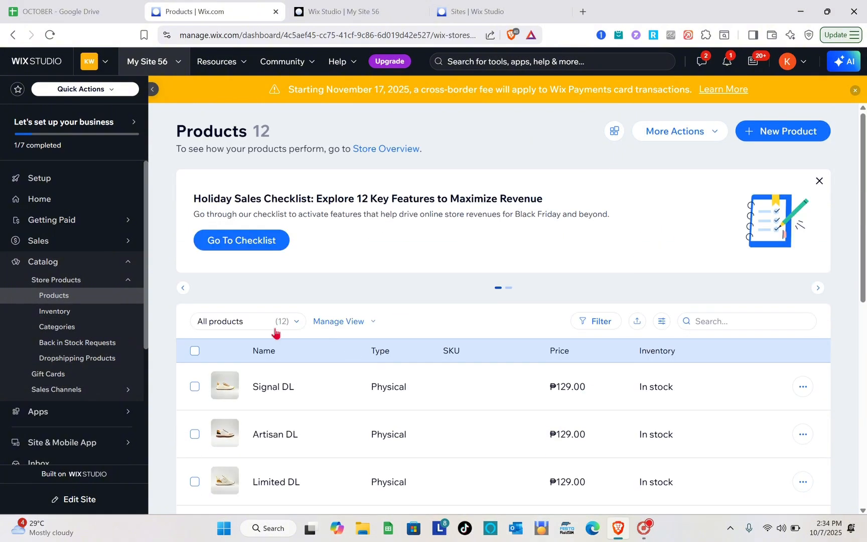
Step: Delete the Signal DL product from the store
click(194, 387)
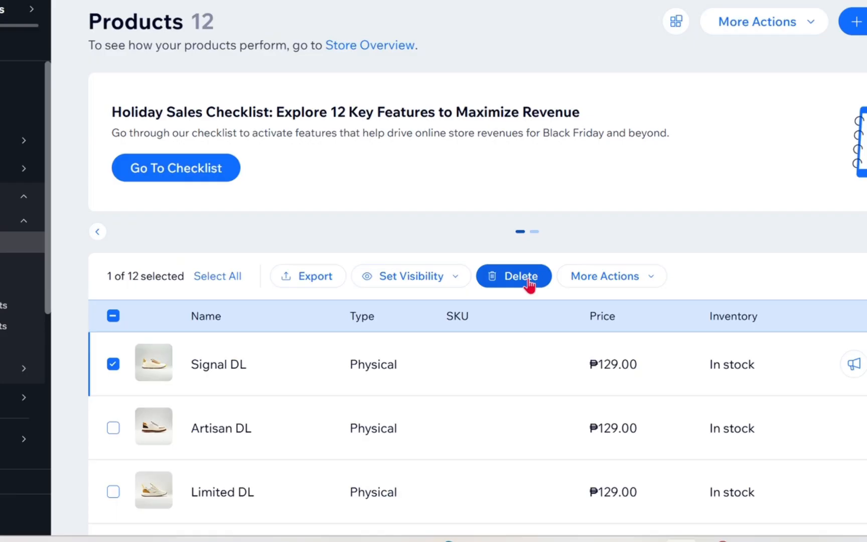
click(504, 326)
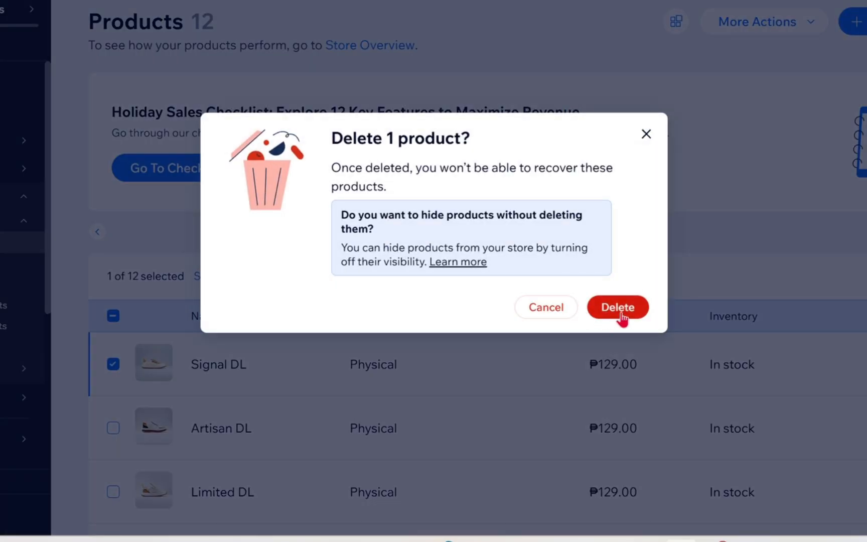
click(622, 315)
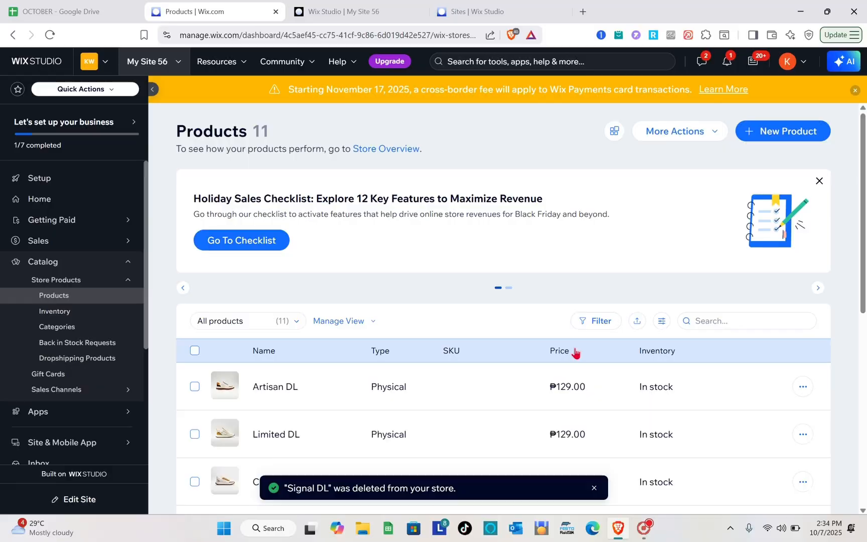
Step: Open the Artisan DL product for editing from the product list
scroll(449, 411, down, 2)
scroll(449, 411, up, 2)
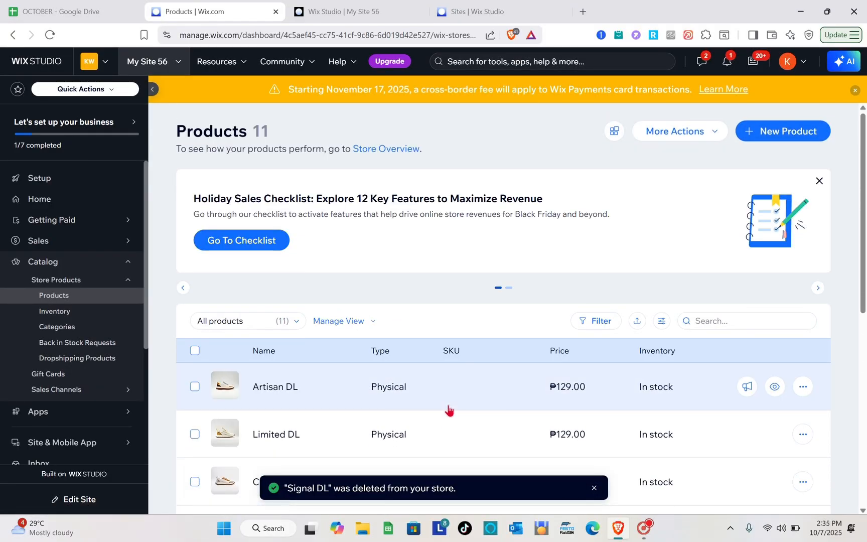
click(389, 392)
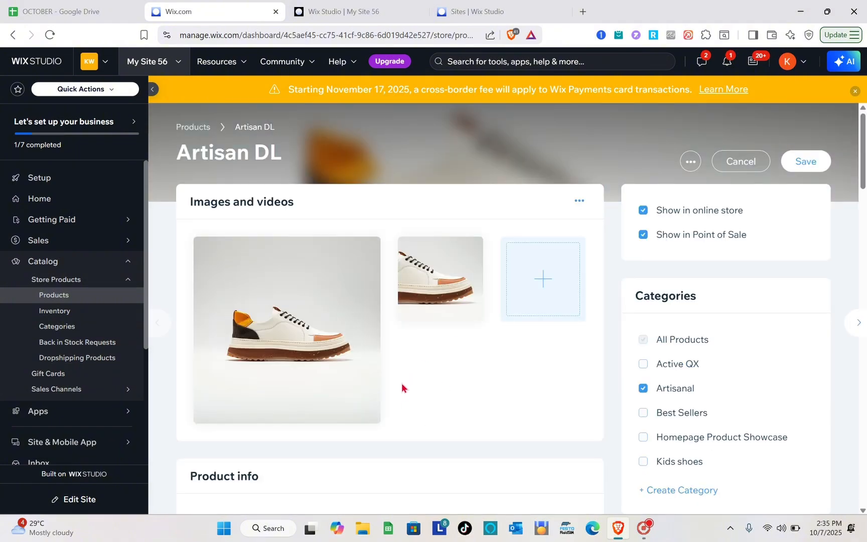
Step: Examine Artisan DL's image and video options, basic info, additional info sections and pricing
scroll(402, 388, down, 10)
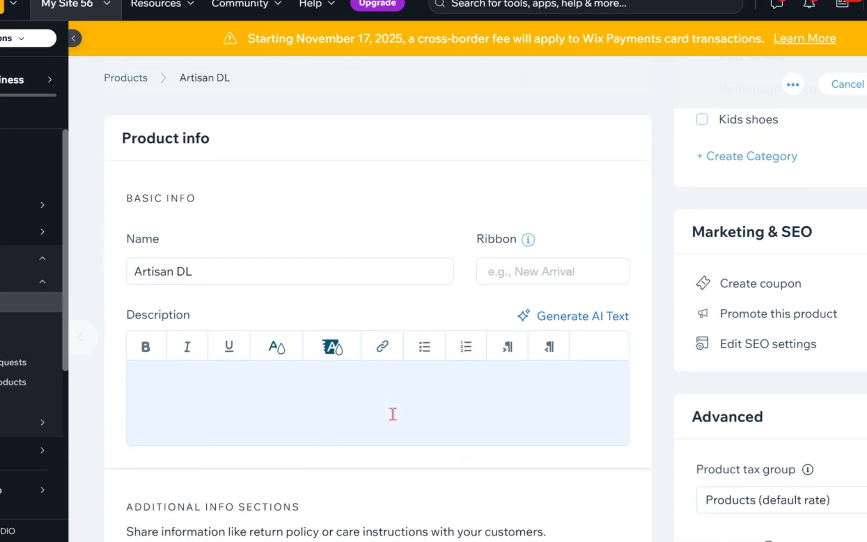
scroll(392, 412, up, 10)
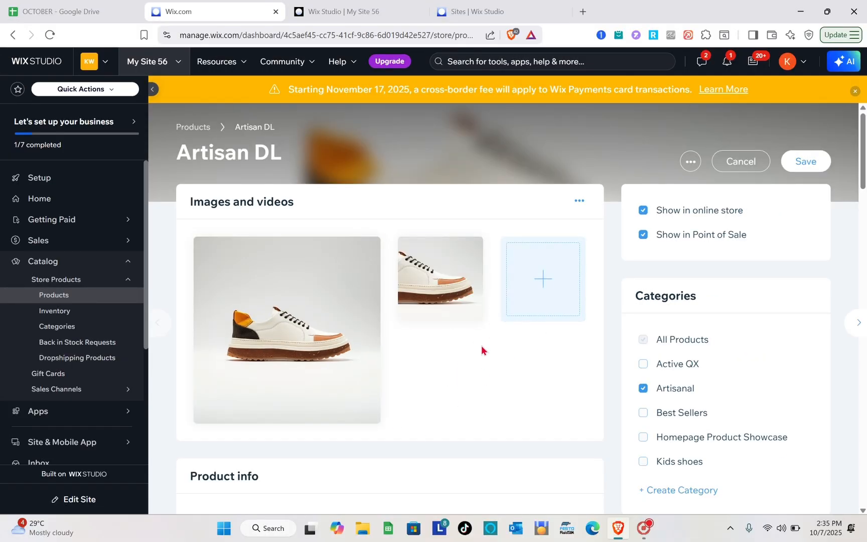
click(547, 297)
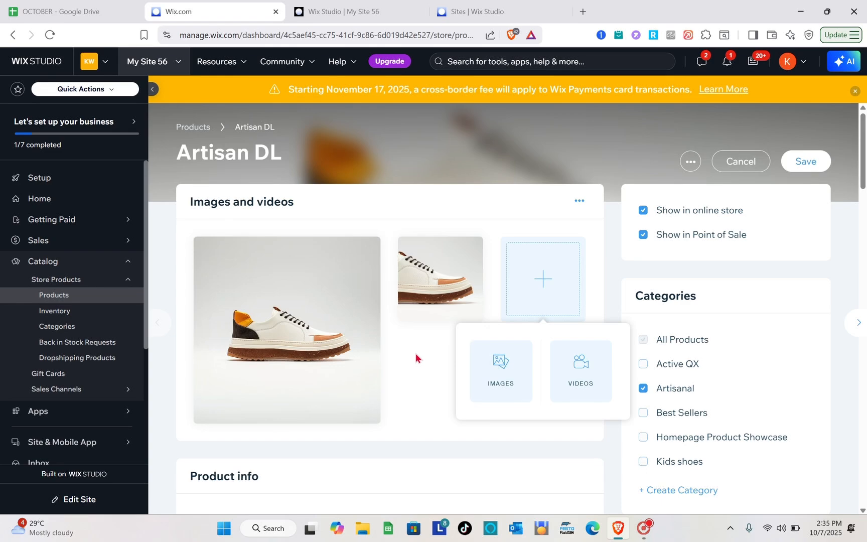
scroll(416, 356, down, 5)
scroll(190, 204, down, 2)
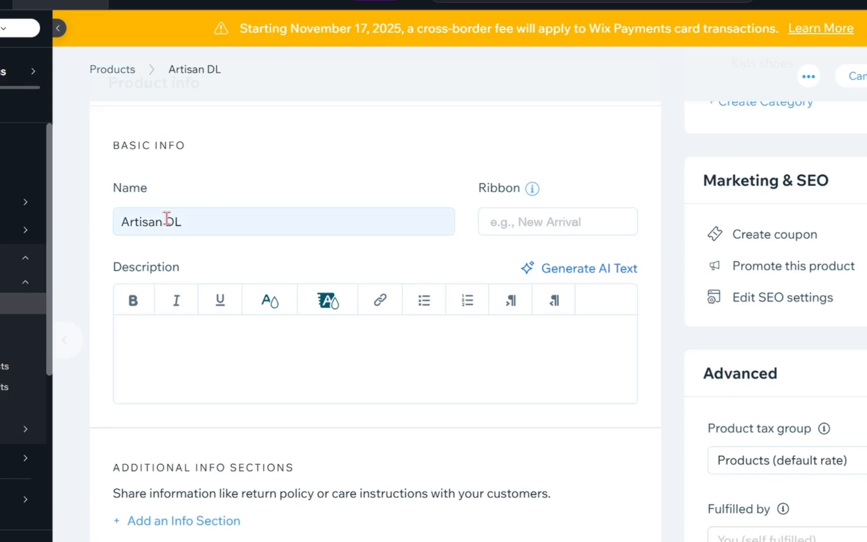
scroll(409, 274, down, 1)
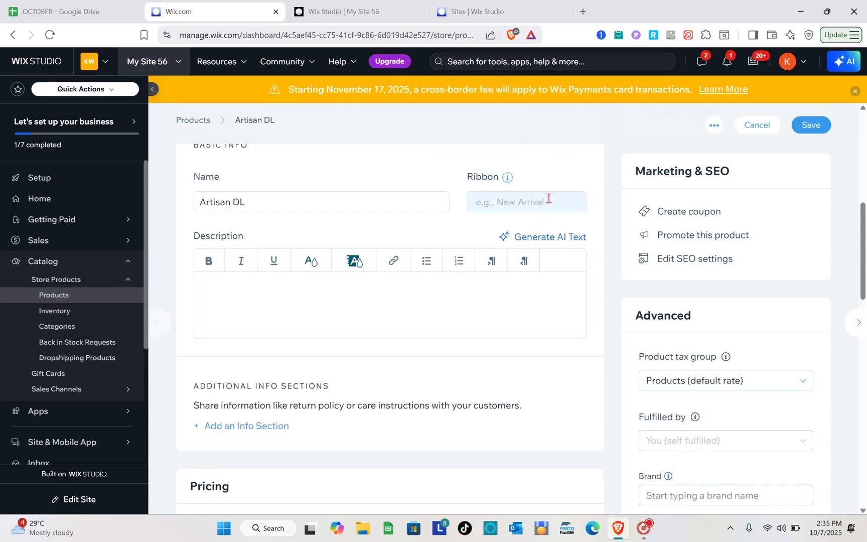
scroll(363, 284, down, 1)
scroll(362, 284, down, 4)
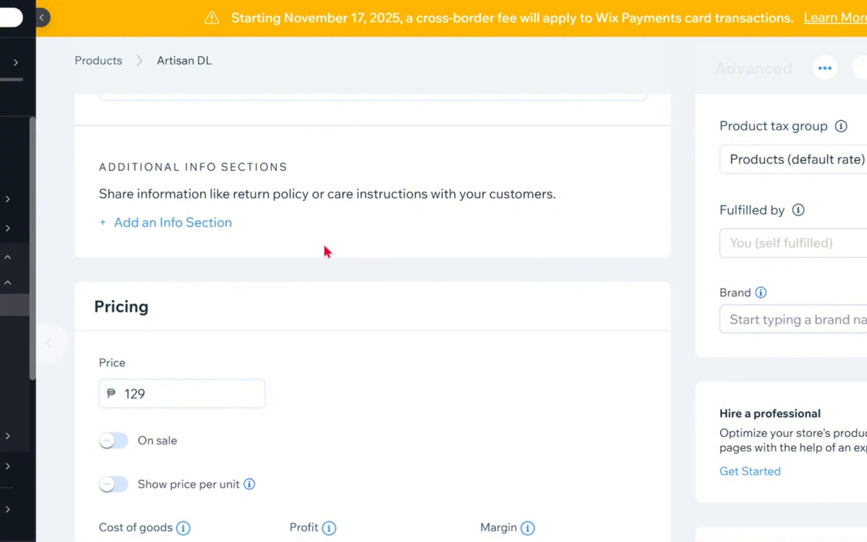
scroll(249, 251, down, 3)
mouse_move(237, 224)
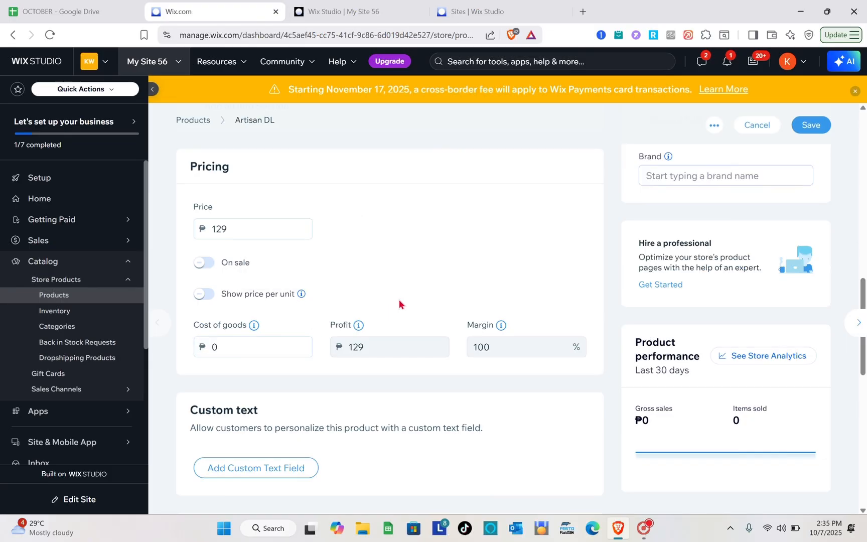
Step: Save the Artisan DL product and return to the product list
scroll(398, 301, up, 10)
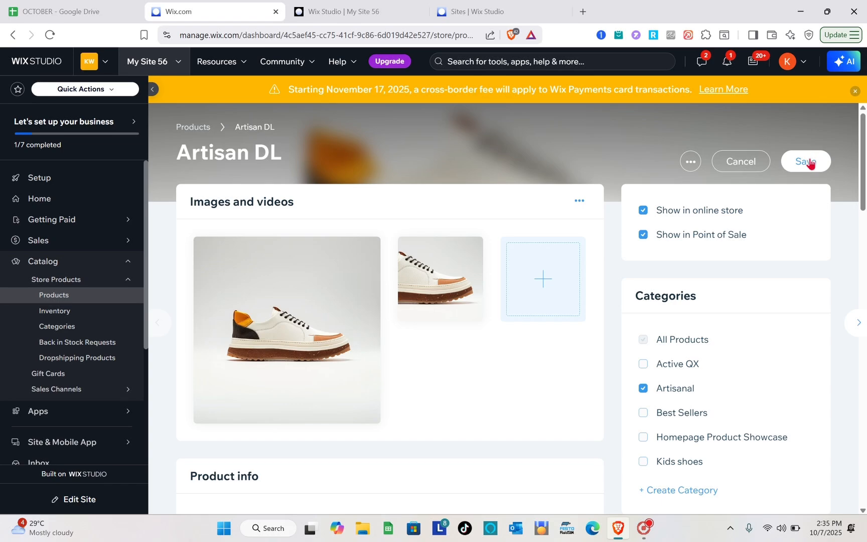
click(808, 160)
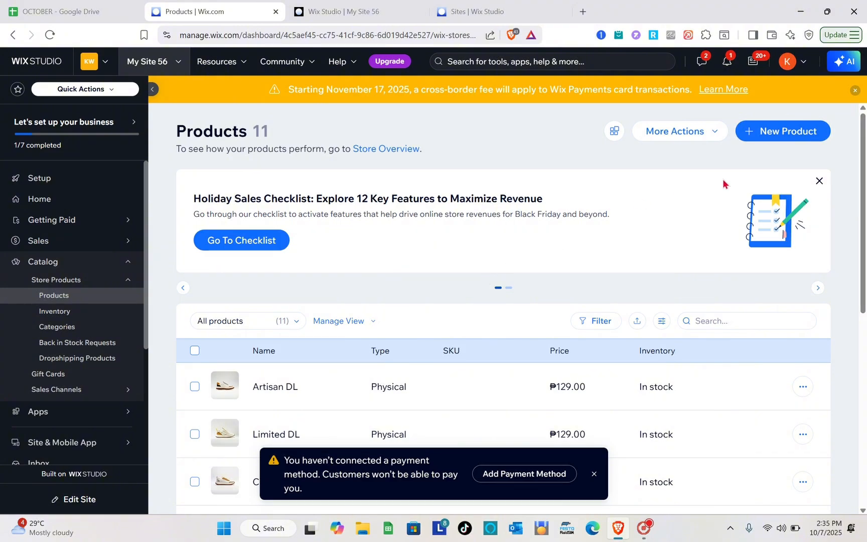
Step: Create a new physical product and name it NEW SHOE
click(799, 137)
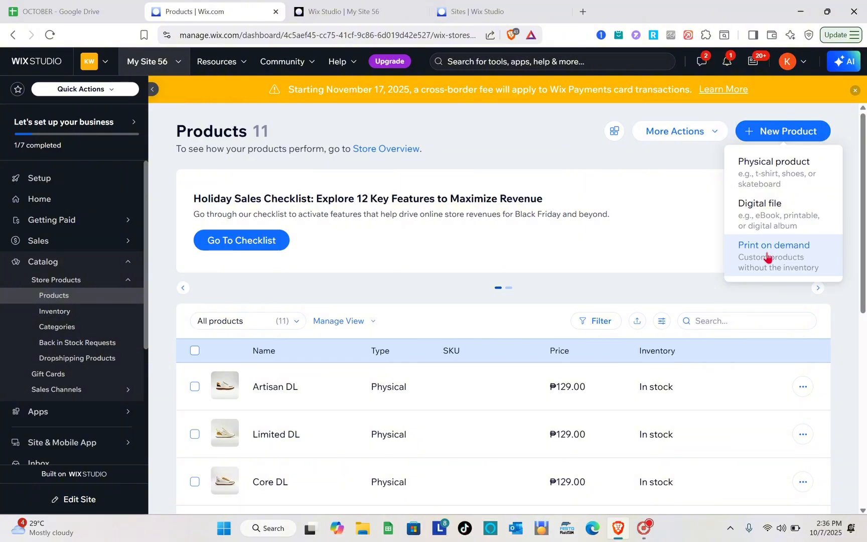
click(761, 182)
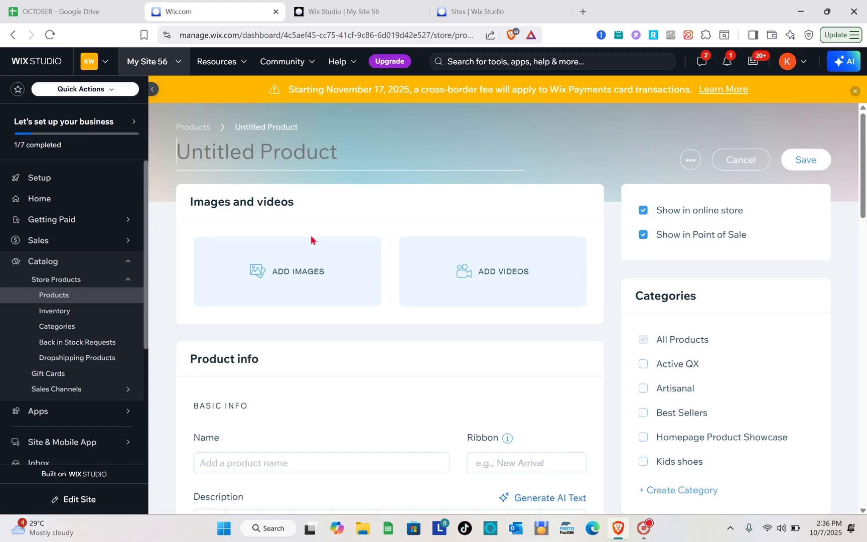
scroll(323, 333, down, 5)
scroll(325, 332, up, 5)
key(Caps_Lock)
text(NEW)
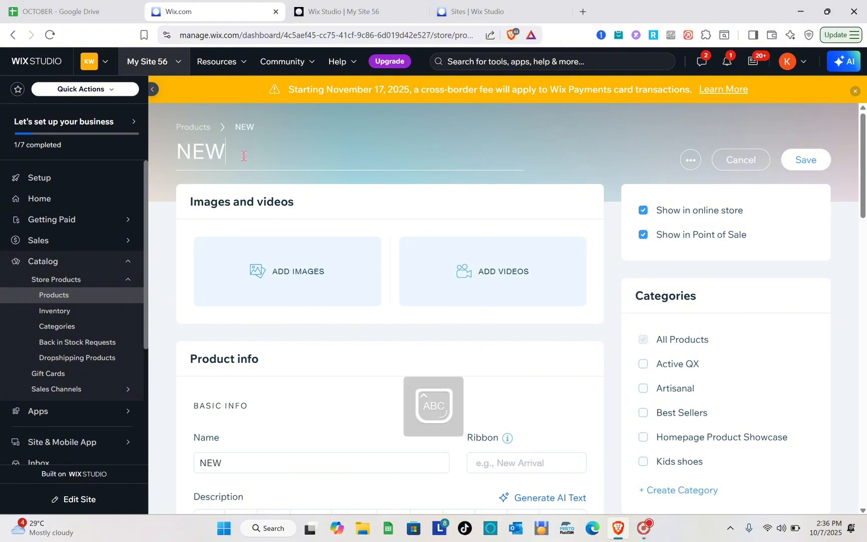
text( SHOE)
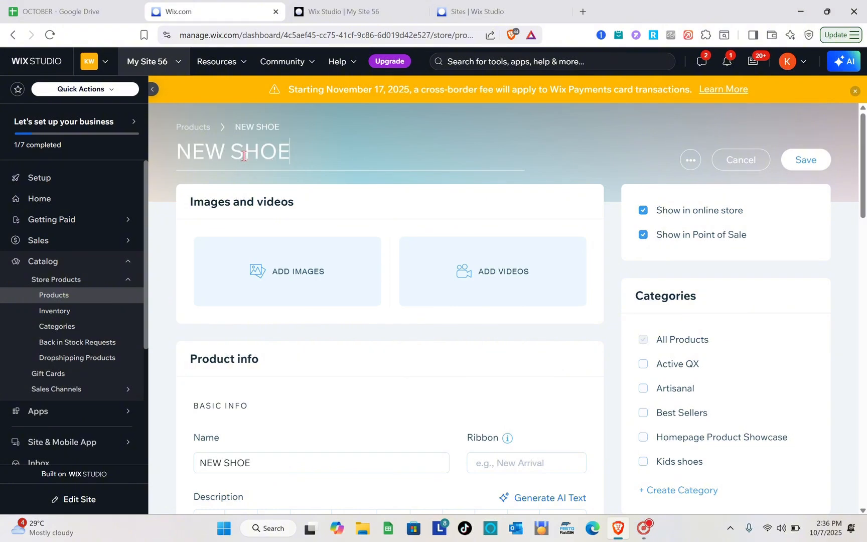
Step: Search Media from Wix for SHOES and add the "Shoes on Display" photo as the product's image
click(315, 284)
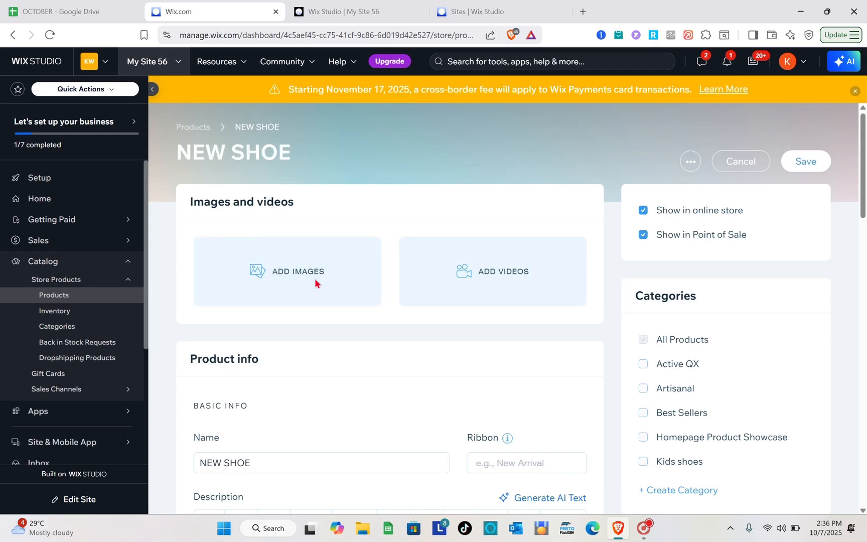
click(314, 281)
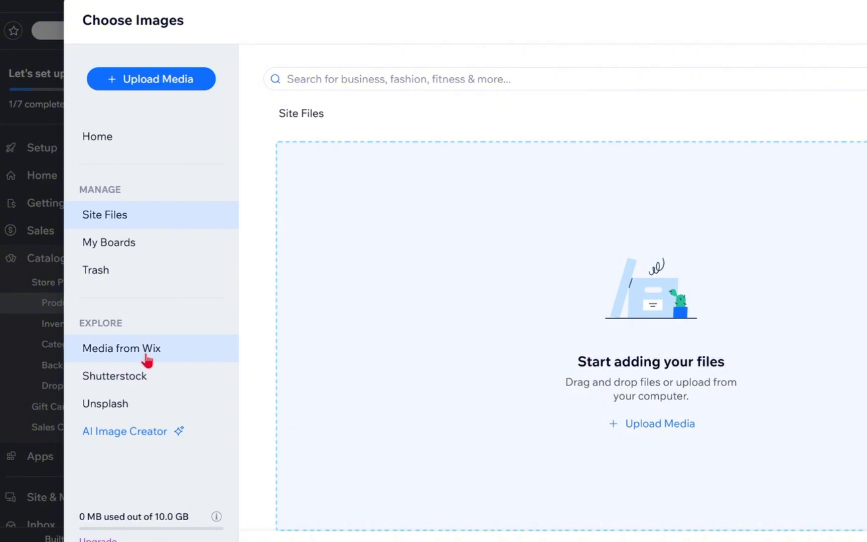
click(147, 360)
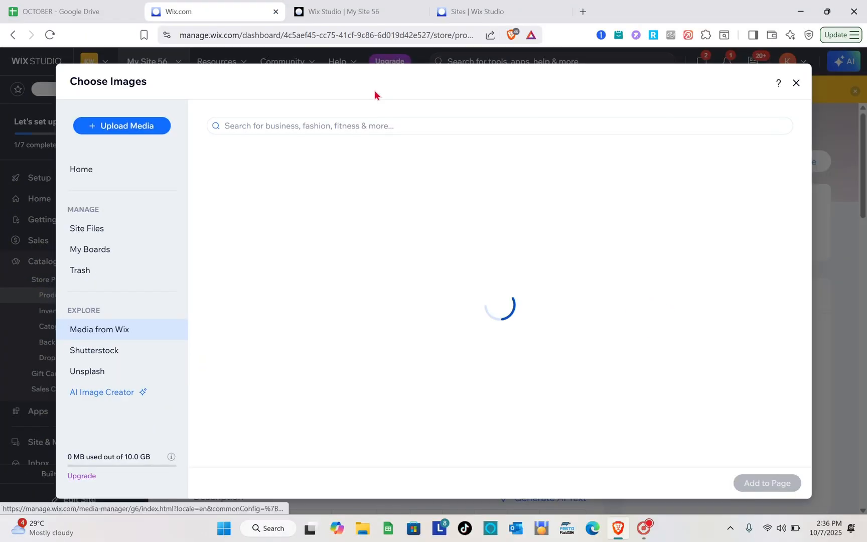
click(369, 123)
text(SHOES)
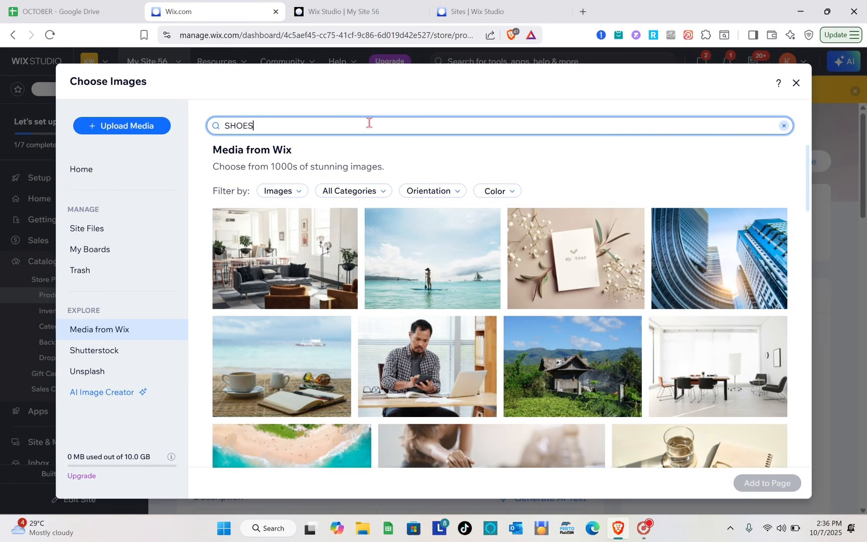
key(Return)
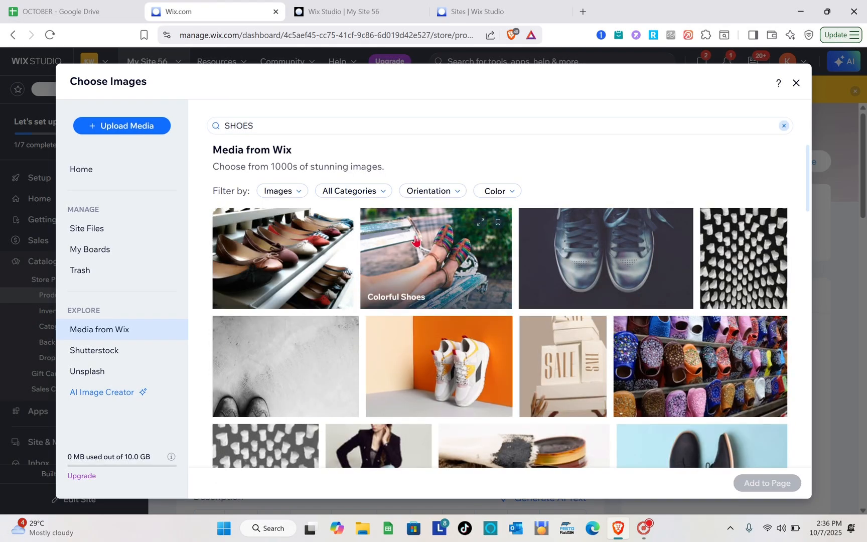
click(442, 409)
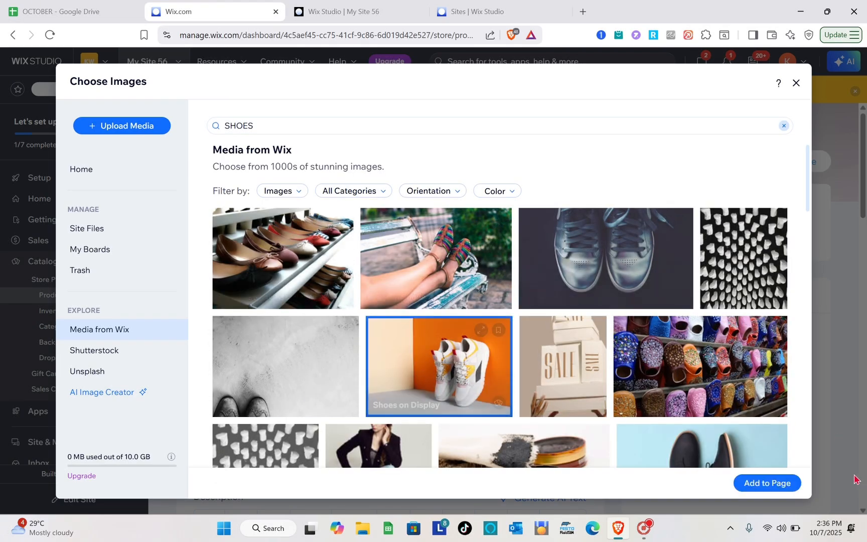
click(781, 484)
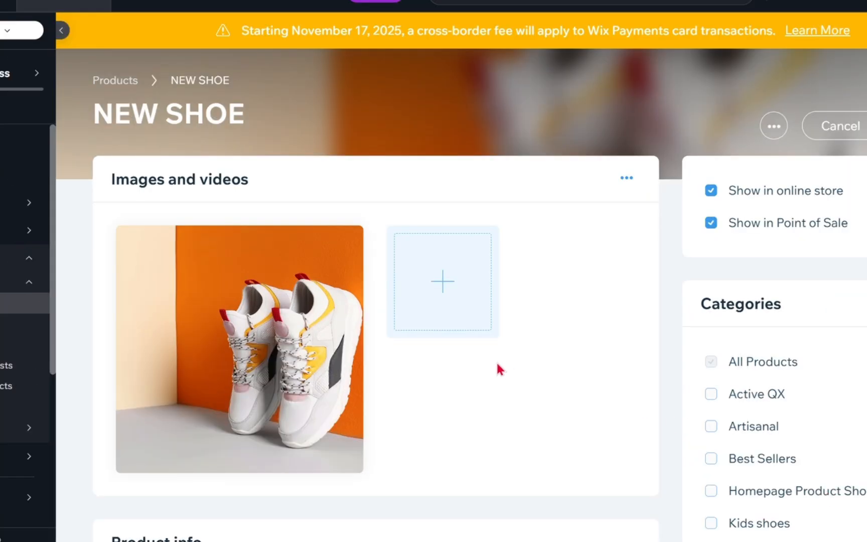
Step: Set the product's price to ₱200 and save the new product
scroll(461, 308, down, 4)
scroll(496, 363, down, 2)
scroll(288, 248, up, 5)
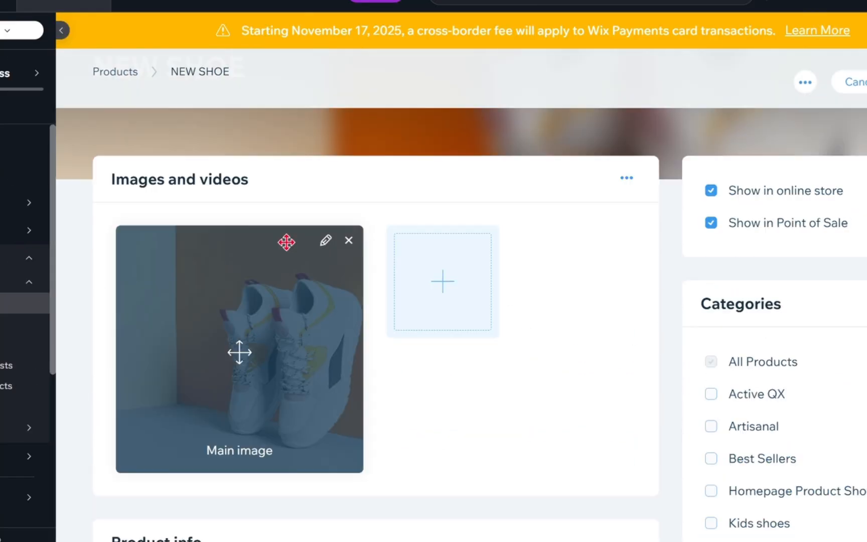
scroll(288, 249, down, 5)
scroll(290, 248, down, 10)
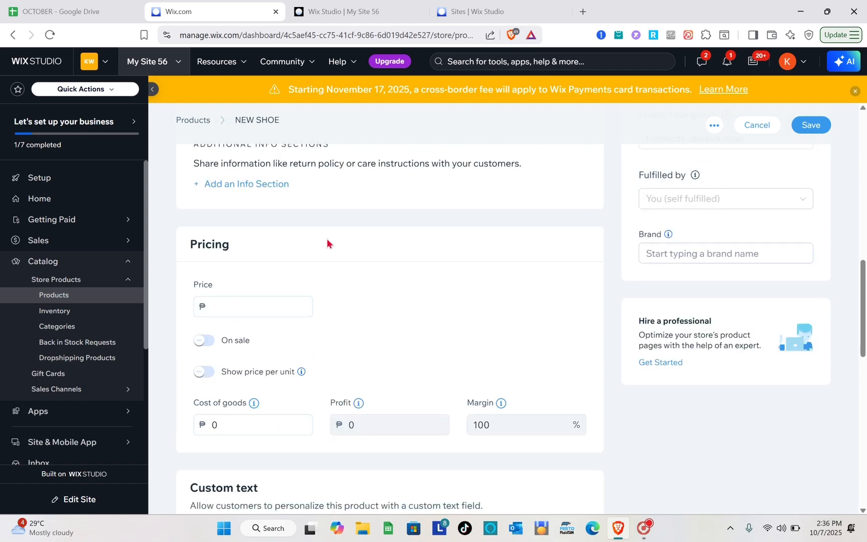
click(225, 226)
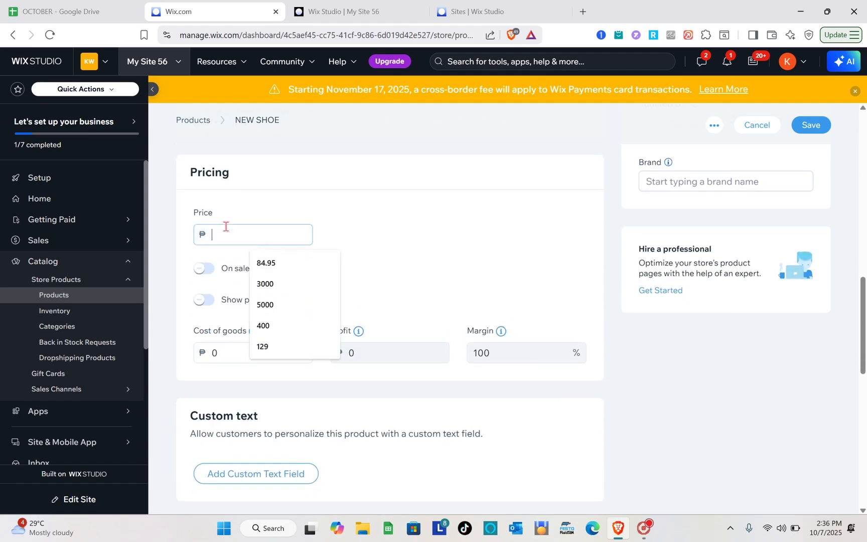
text(200)
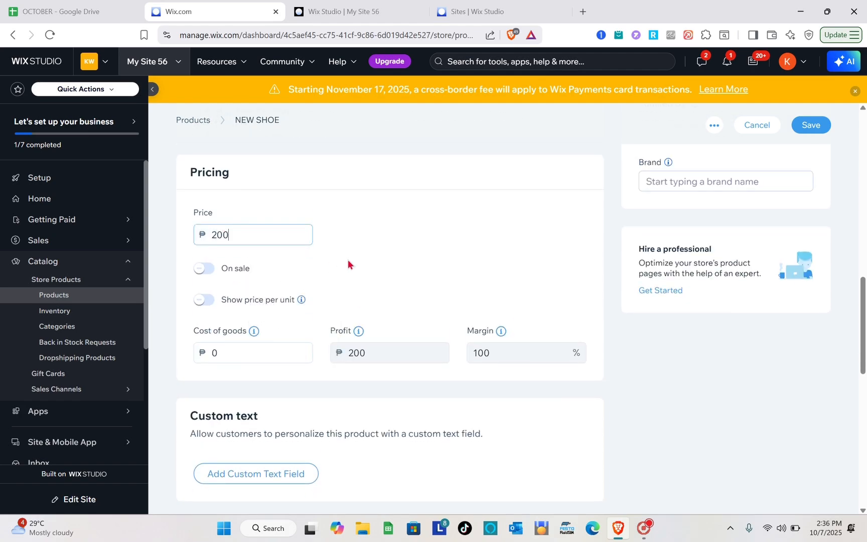
scroll(348, 264, down, 3)
scroll(478, 189, up, 10)
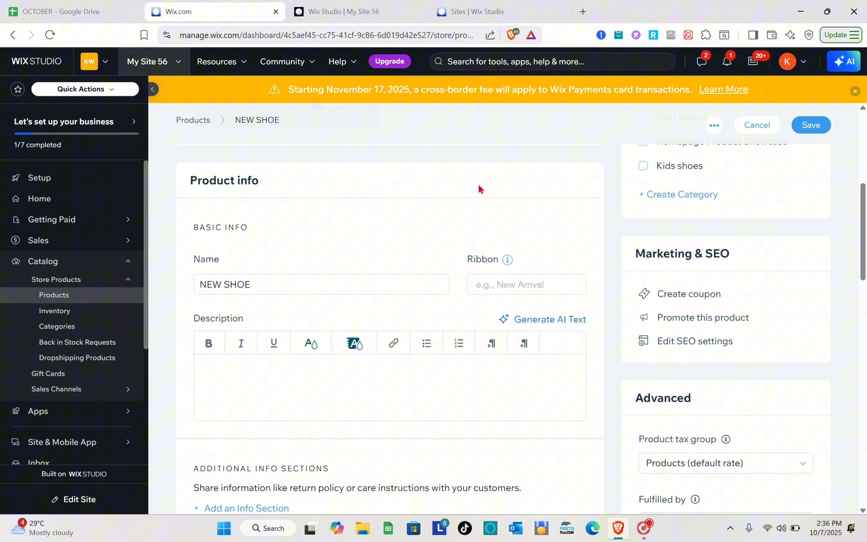
click(817, 130)
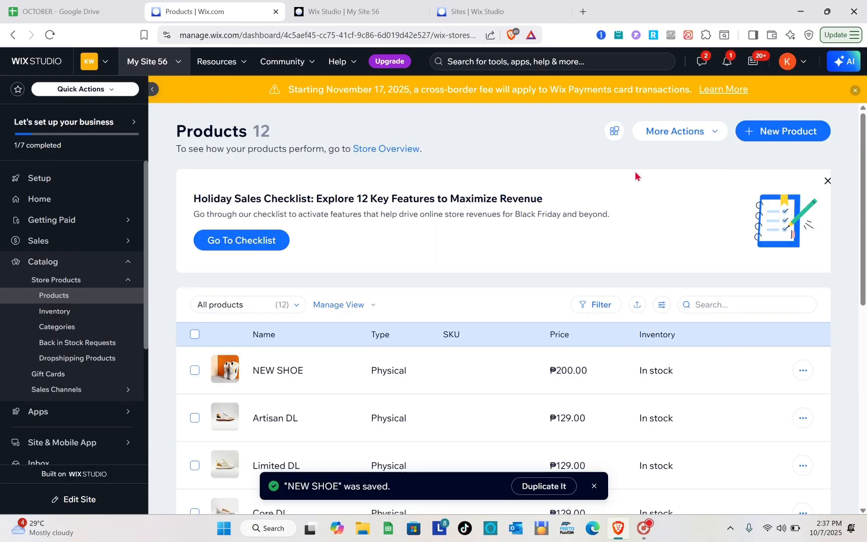
Step: Switch to the My Site 56 editor and look over the site's home page
click(315, 18)
click(451, 7)
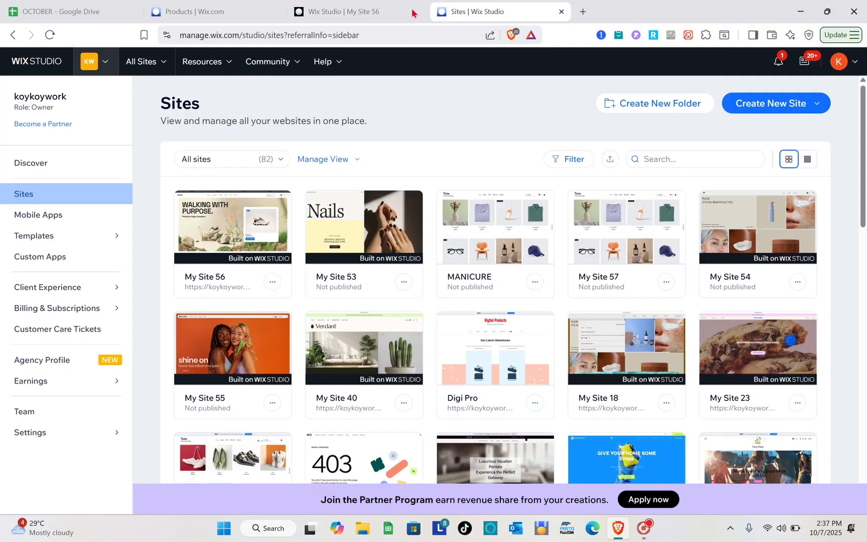
mouse_move(279, 249)
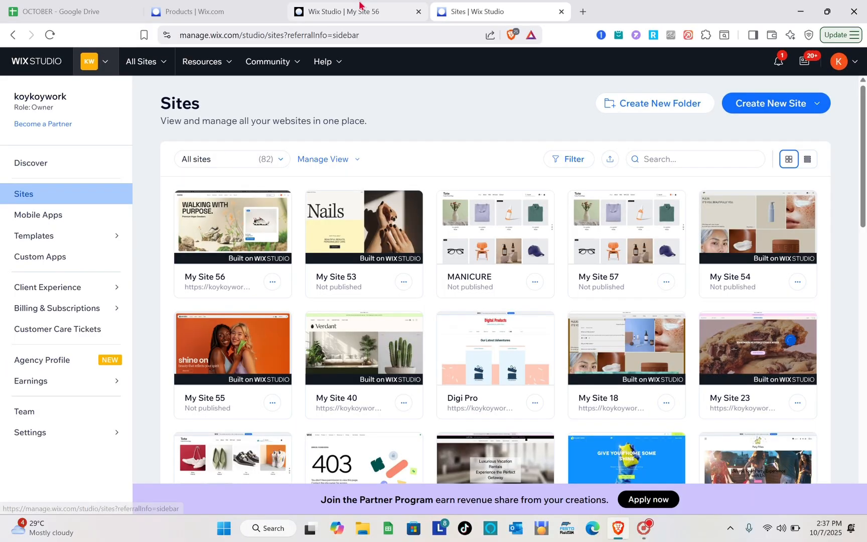
click(344, 6)
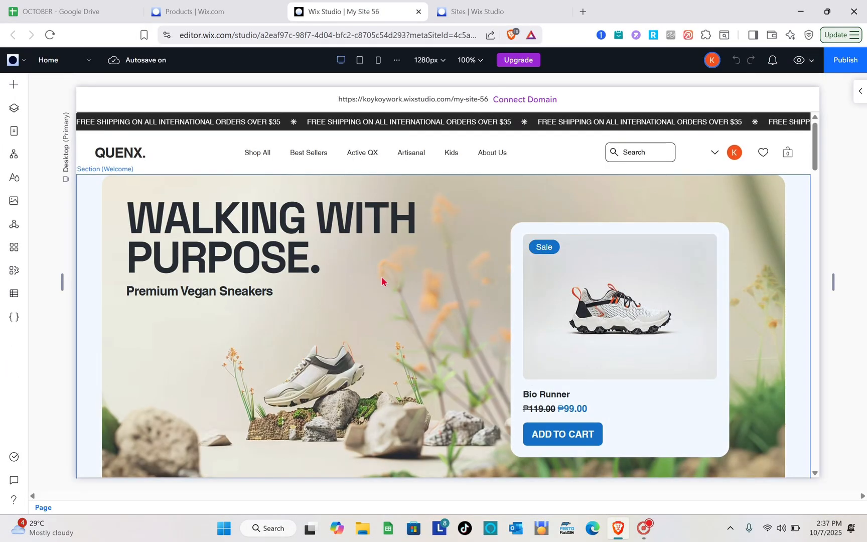
scroll(381, 280, down, 10)
scroll(381, 281, down, 9)
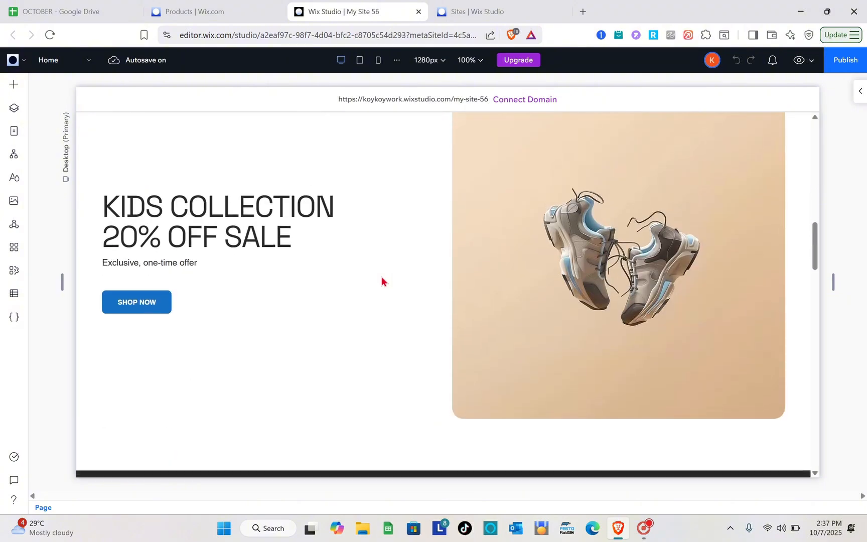
scroll(381, 281, up, 7)
scroll(382, 281, up, 10)
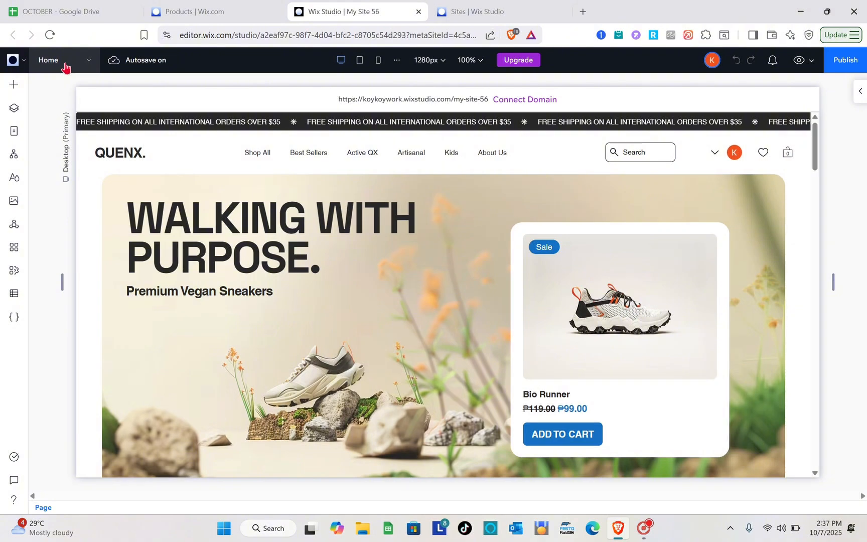
Step: Open the store's Product Page in the editor and look over its layout down to the footer
click(64, 62)
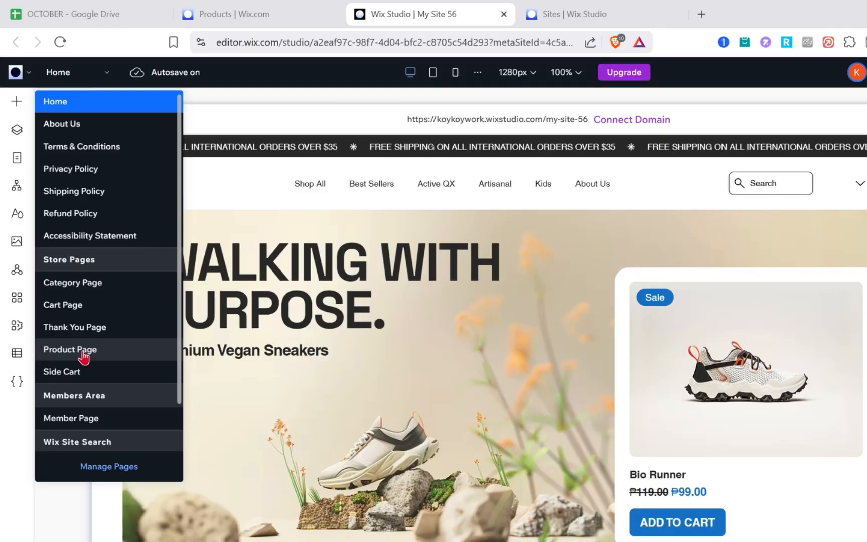
click(84, 355)
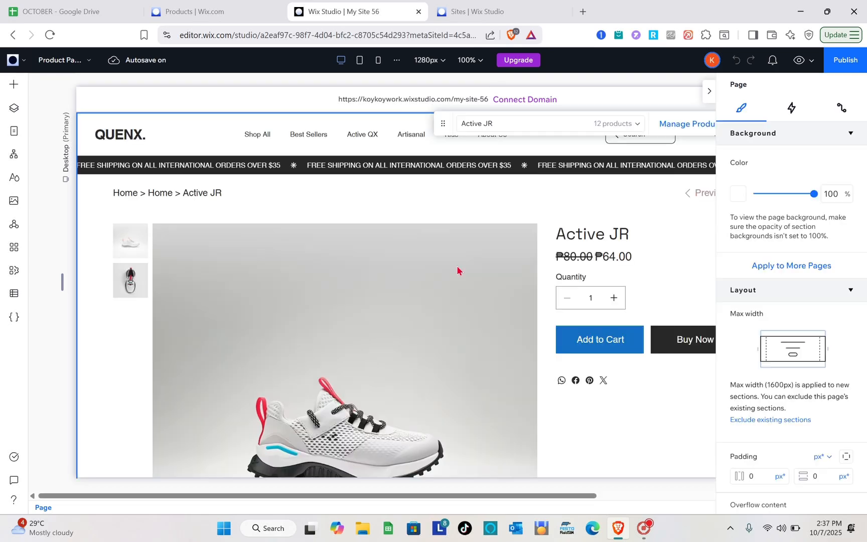
scroll(457, 270, down, 15)
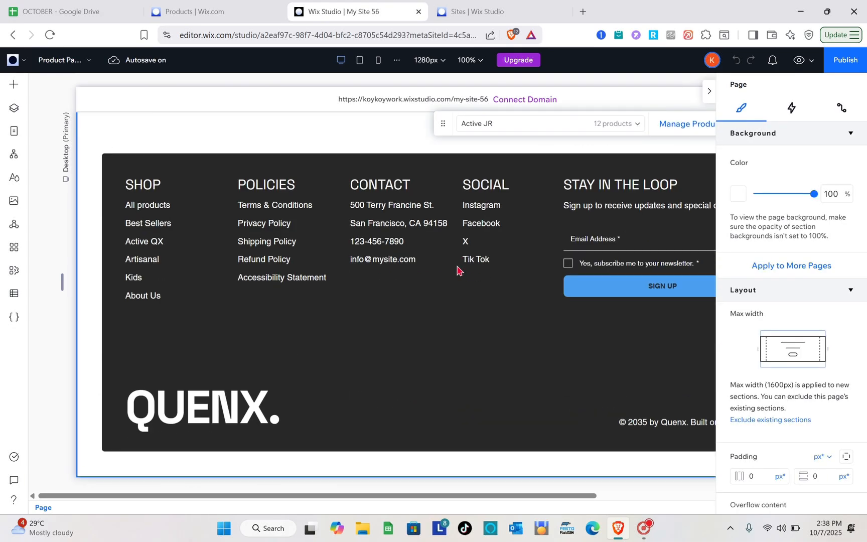
scroll(457, 270, up, 15)
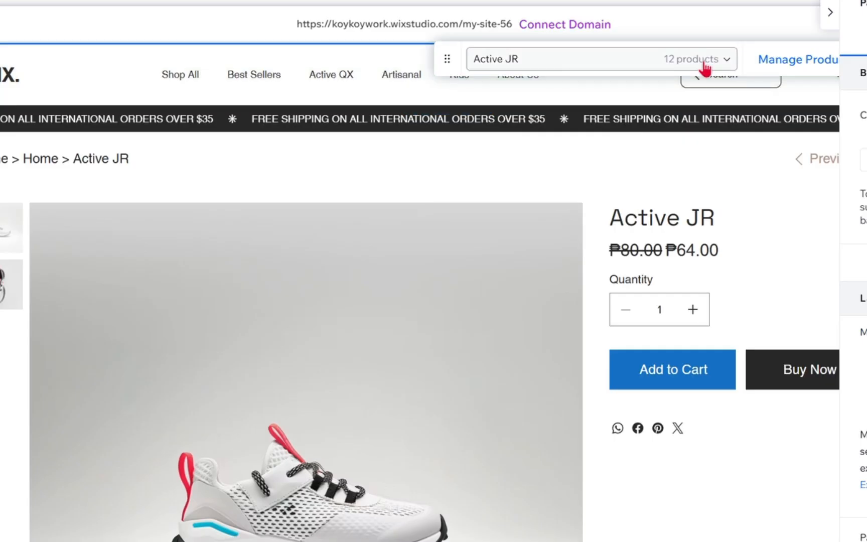
Step: Browse the list of store products and display Bio Perform on the product page
click(622, 127)
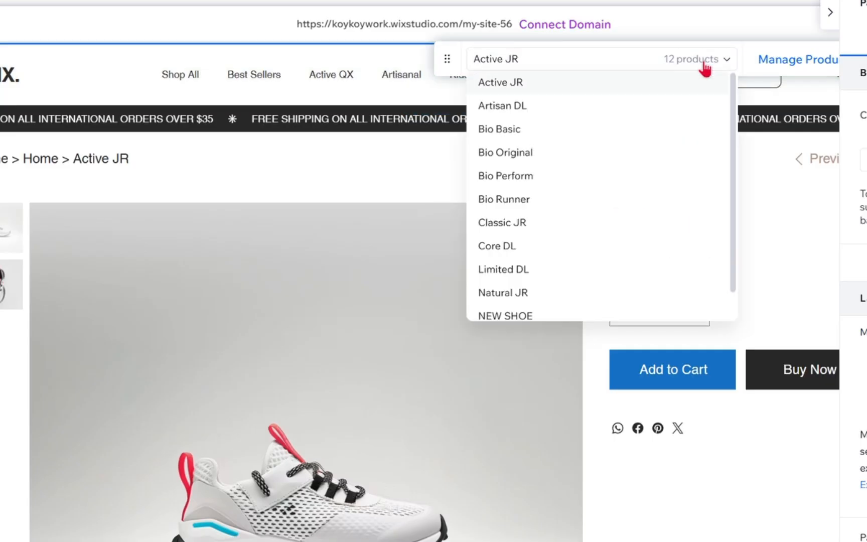
scroll(575, 196, down, 1)
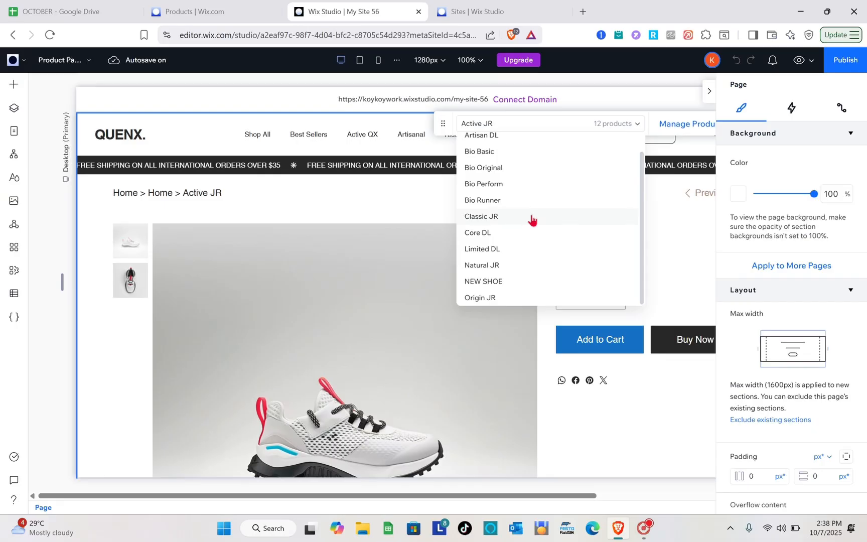
scroll(575, 197, up, 1)
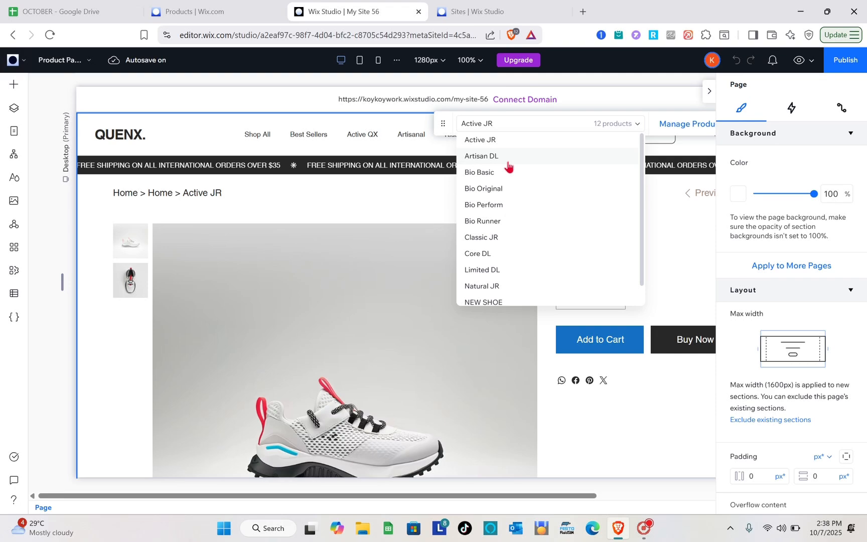
click(489, 210)
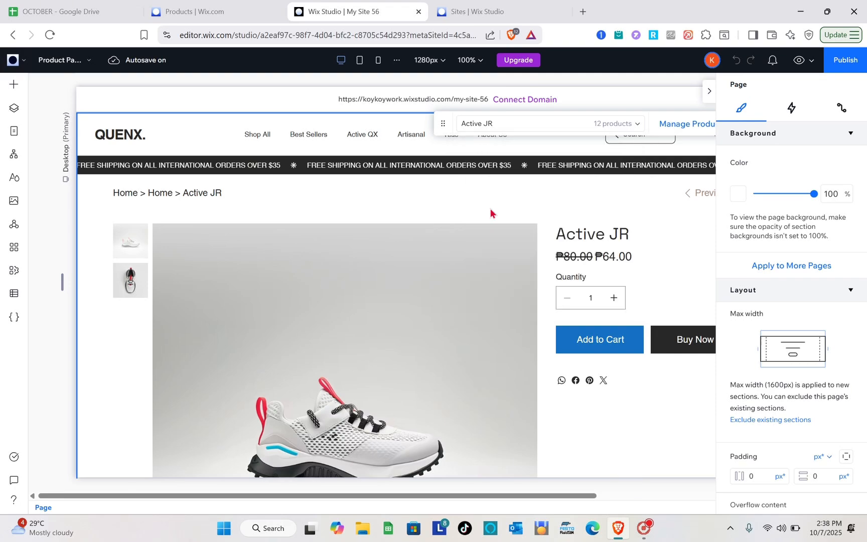
Step: Examine Bio Perform's product page, including its images, price, quantity selector and purchase buttons
scroll(366, 401, down, 1)
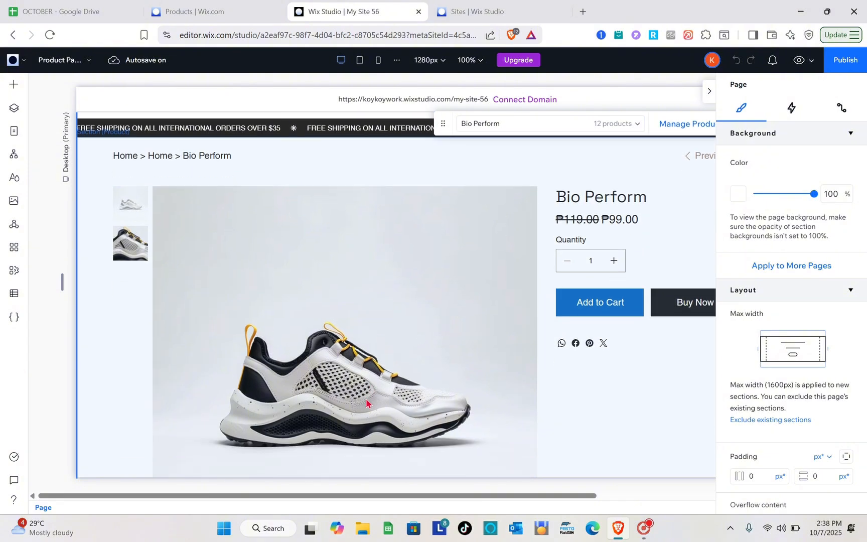
scroll(366, 401, down, 5)
scroll(366, 401, up, 6)
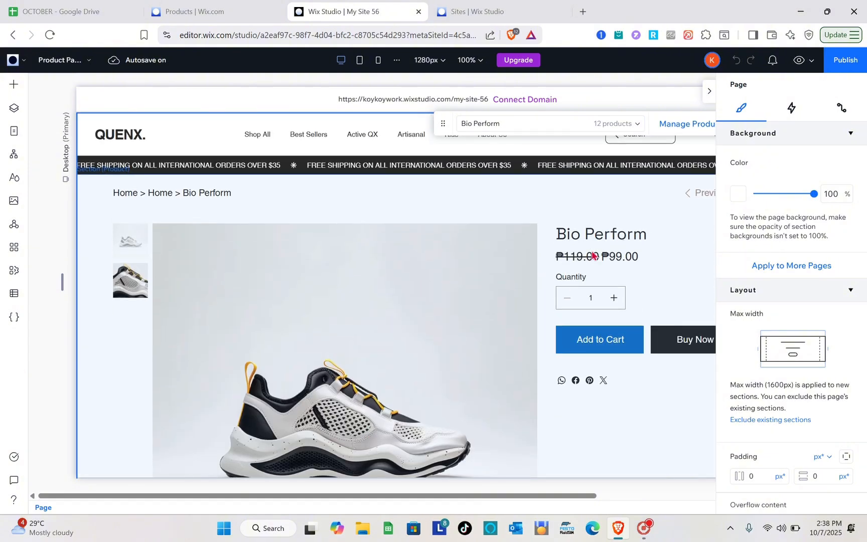
scroll(602, 291, down, 1)
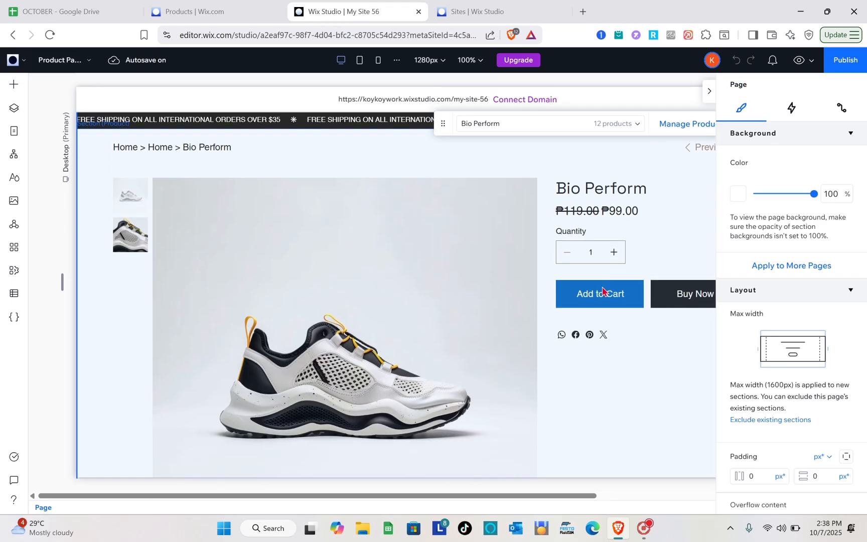
scroll(599, 256, down, 1)
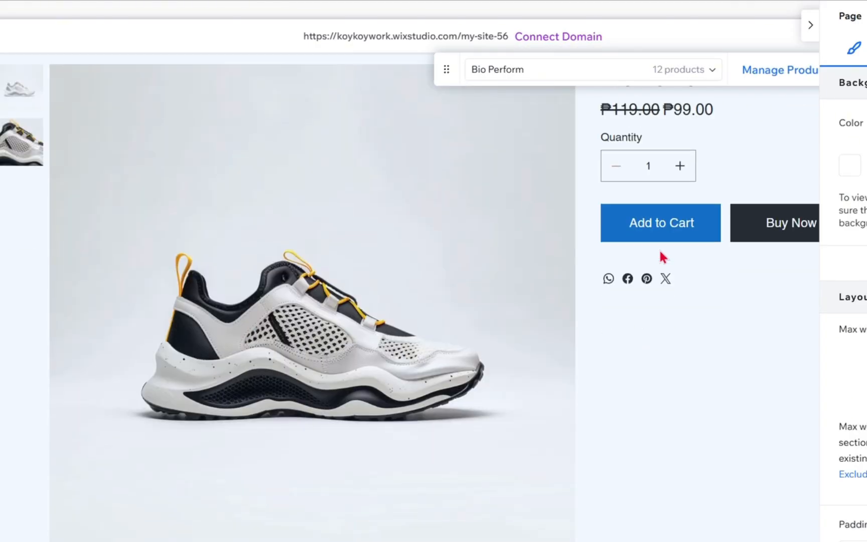
scroll(600, 257, right, 2)
scroll(660, 253, right, 1)
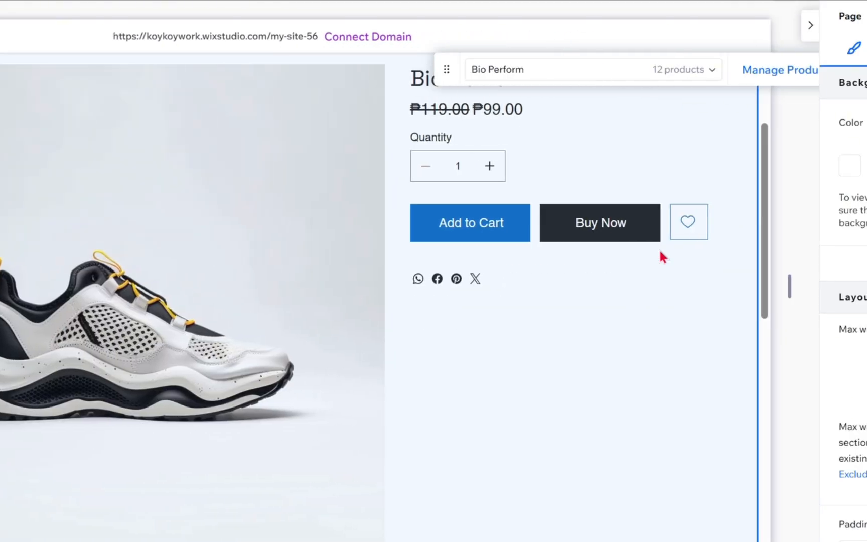
scroll(659, 256, up, 1)
scroll(621, 268, up, 2)
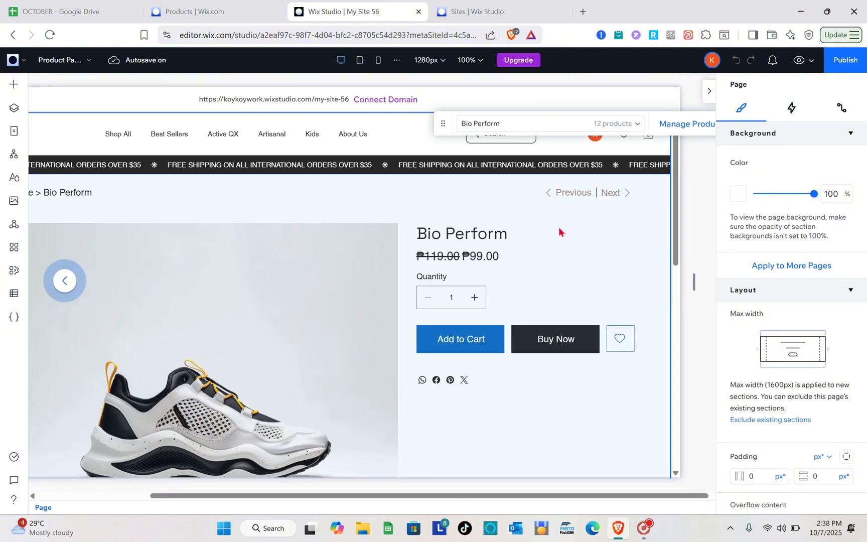
scroll(560, 232, down, 3)
scroll(559, 231, up, 3)
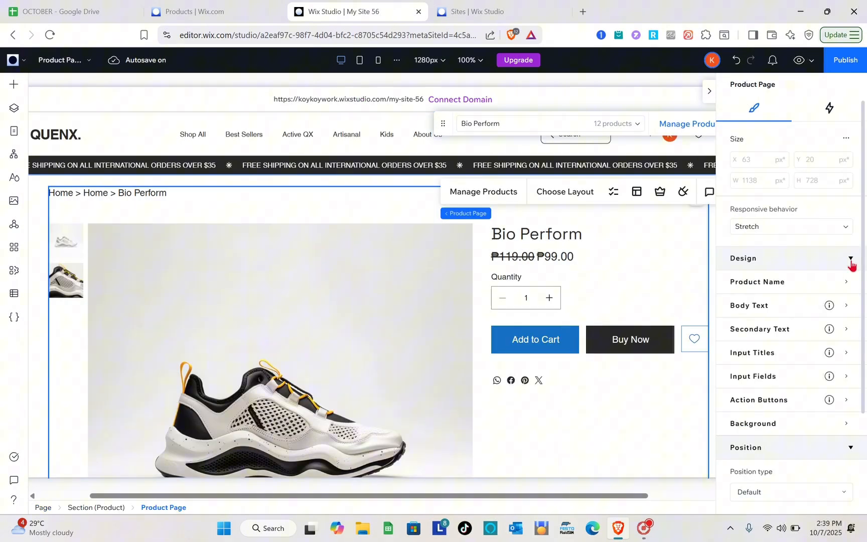
Step: Set the Product Page element's background fill to the brown theme color #AD8D7B
click(851, 261)
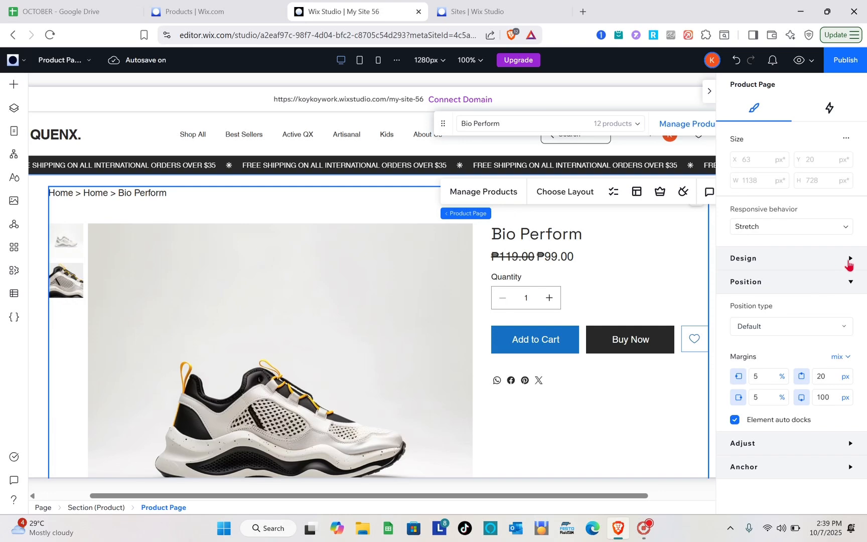
click(849, 263)
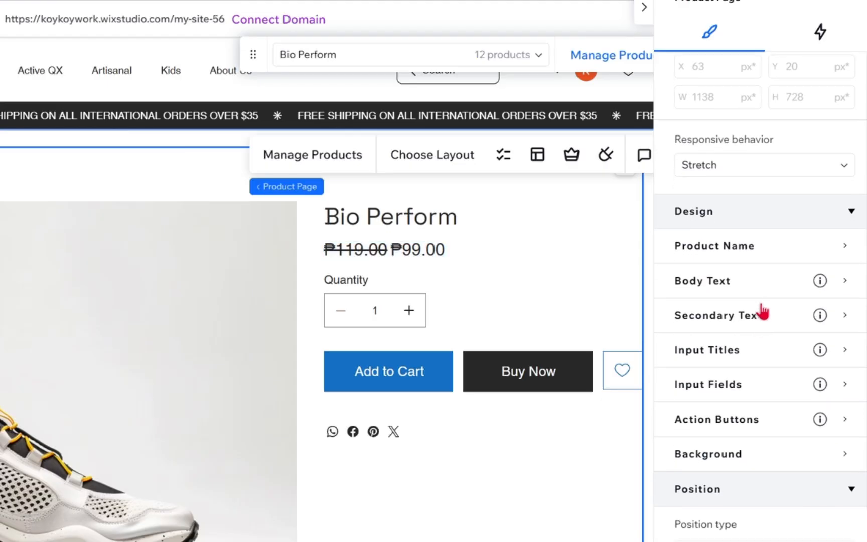
scroll(743, 360, down, 3)
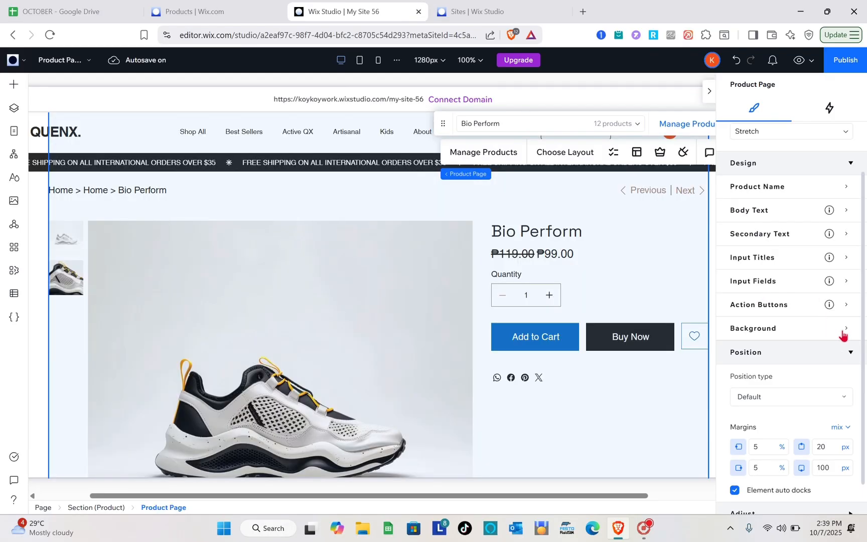
click(845, 333)
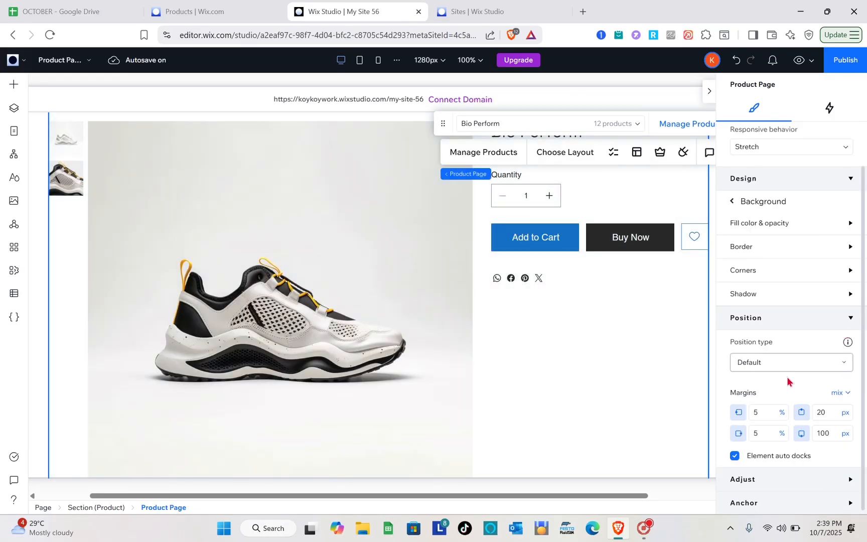
scroll(789, 391, up, 2)
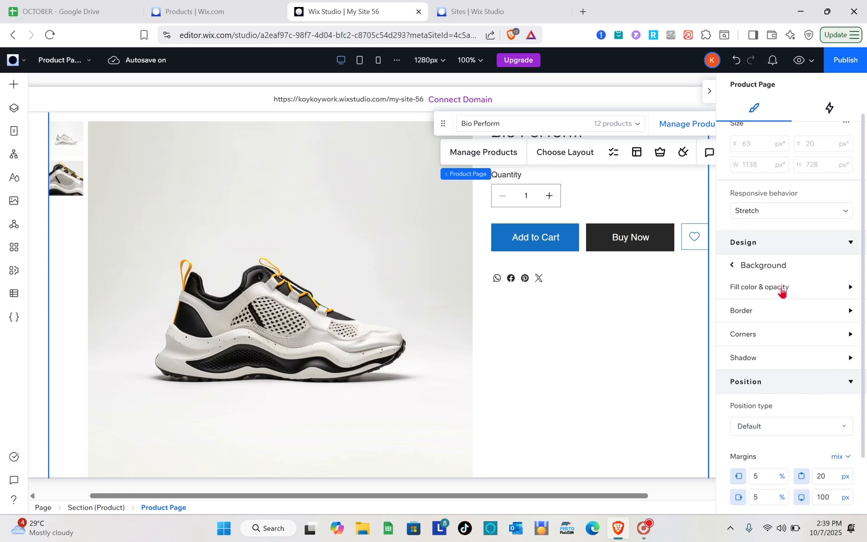
click(818, 294)
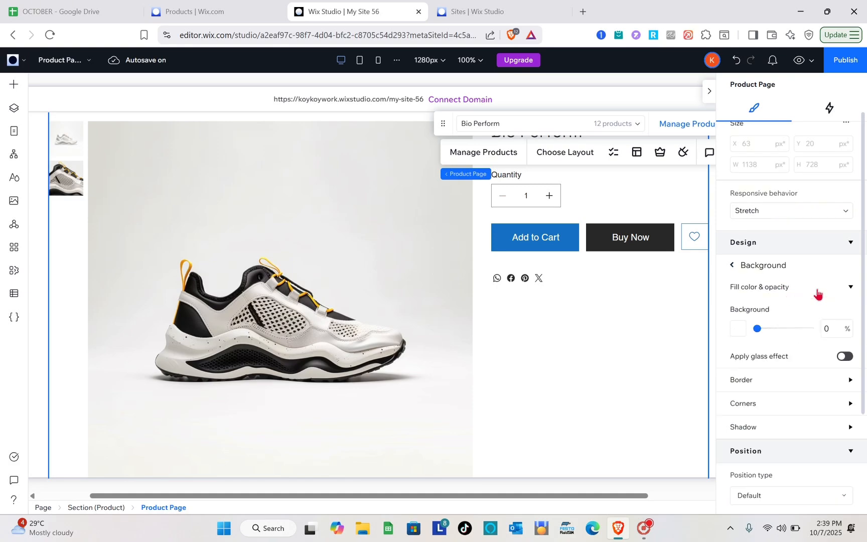
click(740, 330)
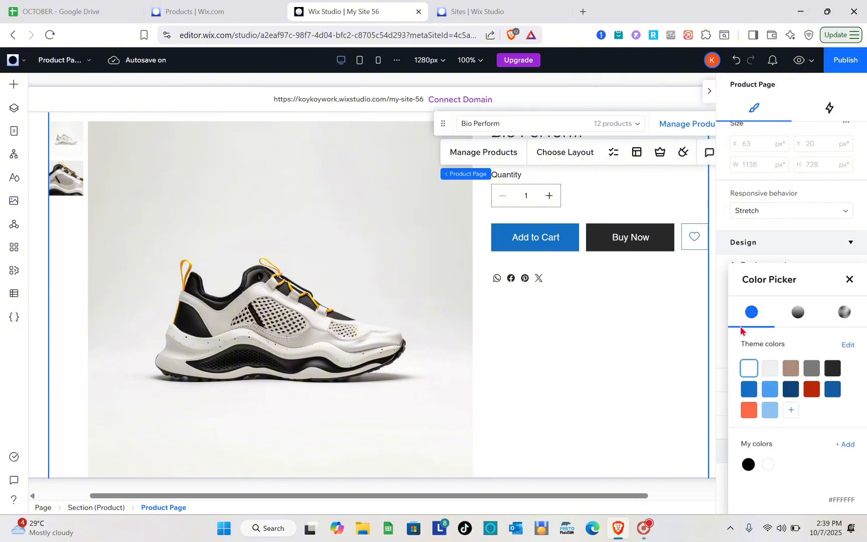
click(791, 371)
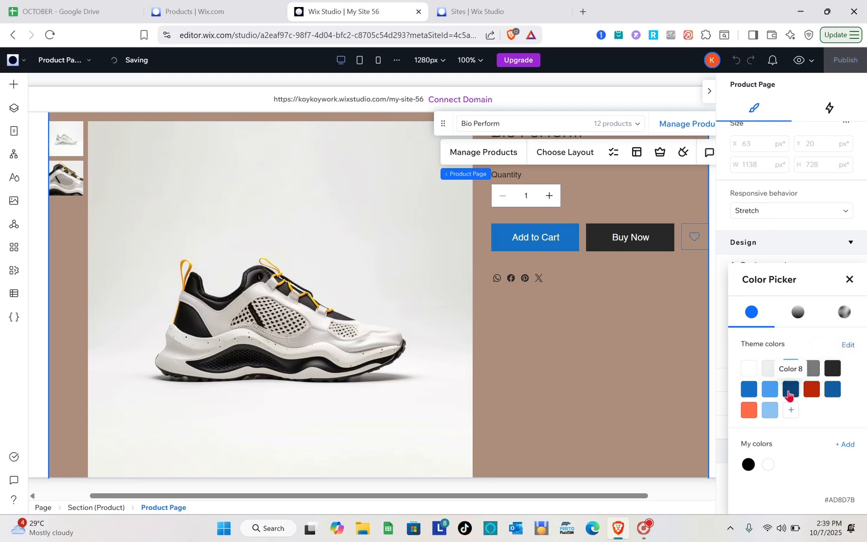
click(850, 279)
Step: Give the Product Page element's background a border with 56% opacity and a width of 3 px
scroll(767, 364, down, 1)
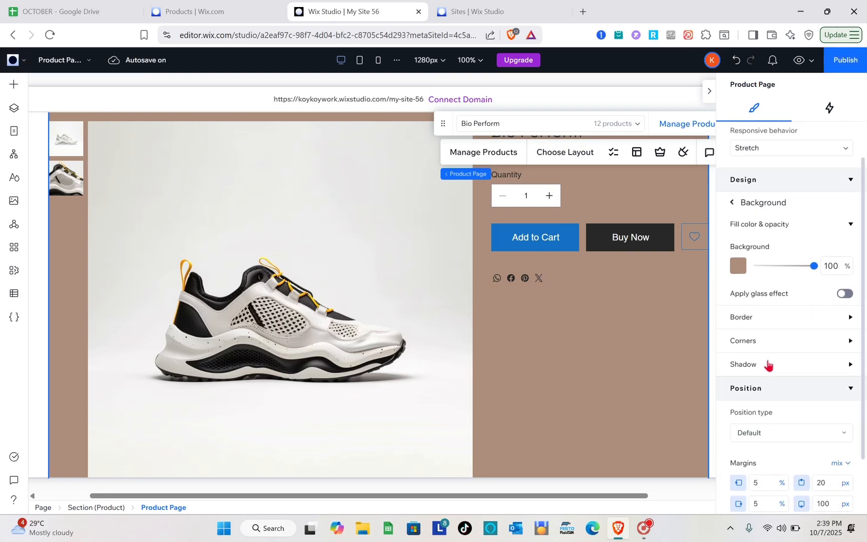
click(848, 319)
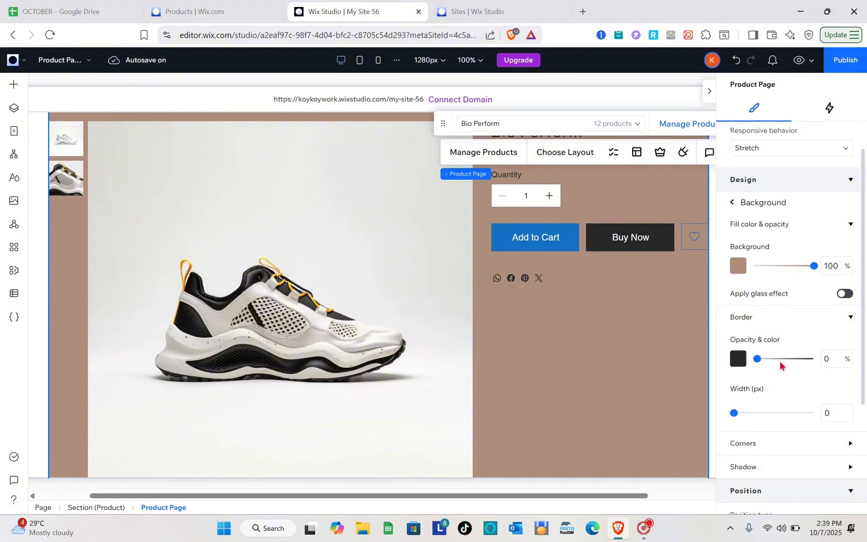
drag(757, 359, 787, 361)
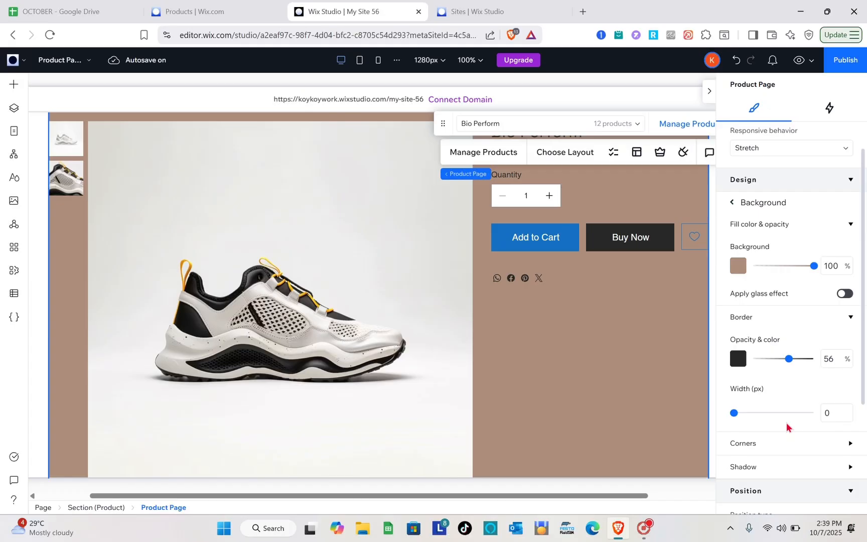
scroll(786, 427, down, 1)
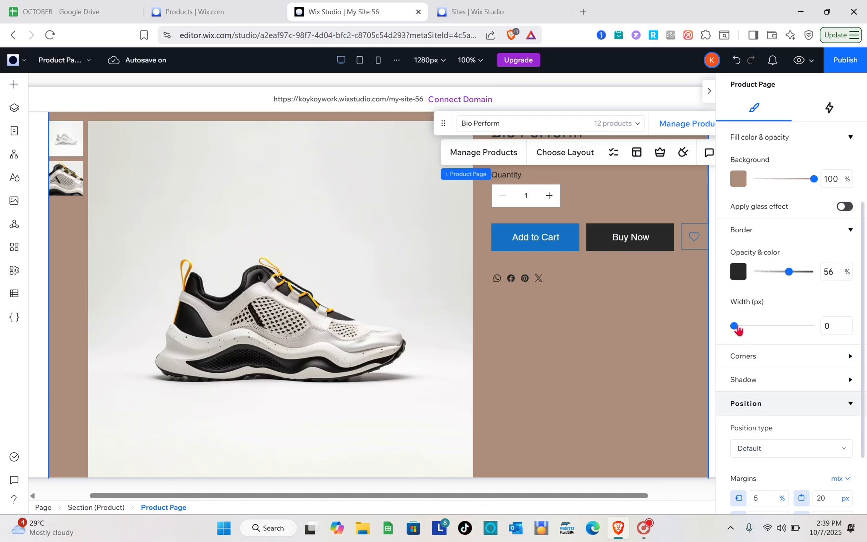
drag(737, 328, 750, 328)
scroll(826, 364, down, 2)
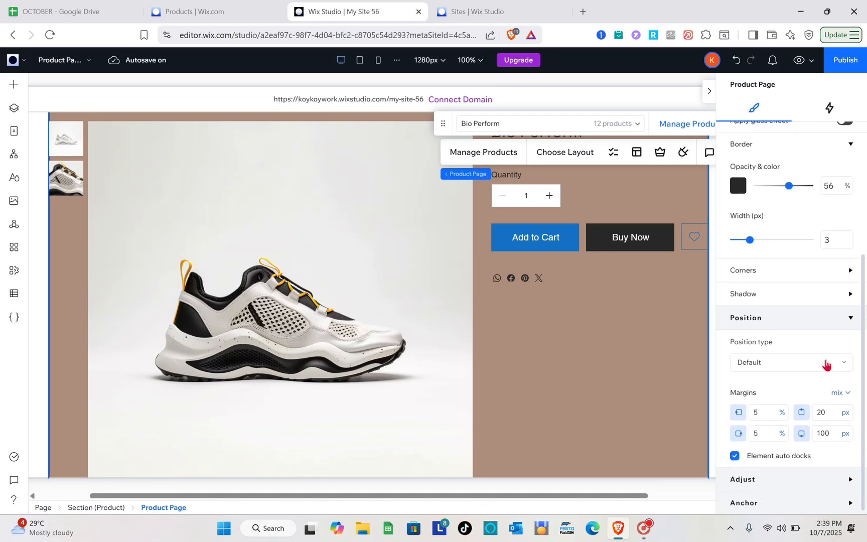
scroll(826, 364, up, 5)
scroll(826, 364, down, 1)
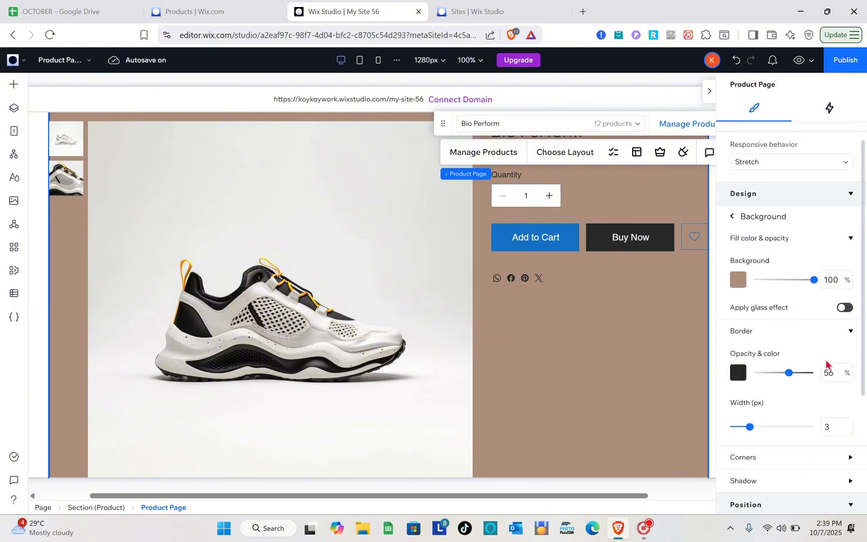
click(850, 335)
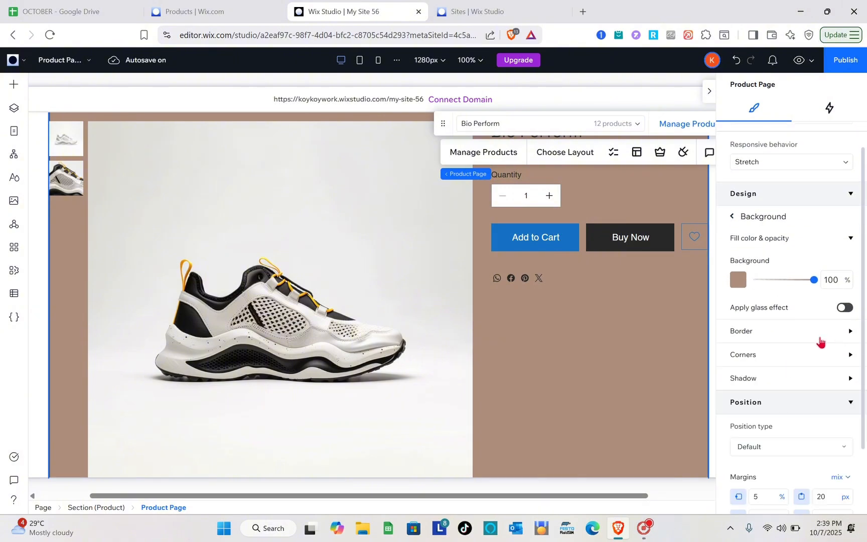
Step: Look over the shadow option for the Product Page background and the element's position settings, and return to the list of design settings
scroll(819, 341, down, 1)
click(848, 329)
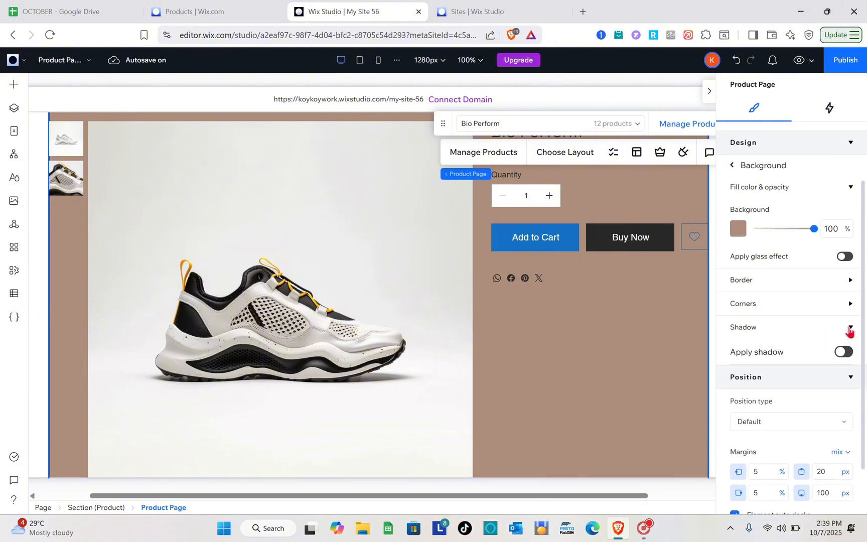
scroll(802, 360, down, 1)
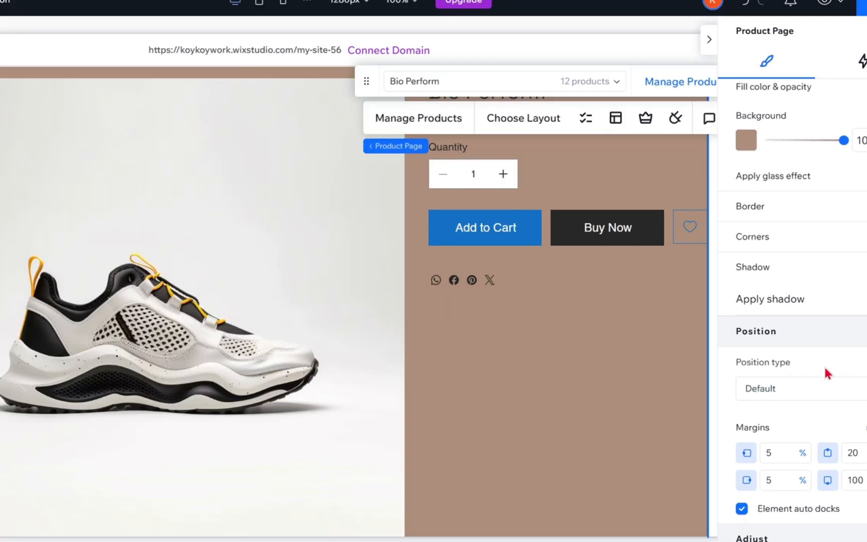
scroll(860, 385, up, 5)
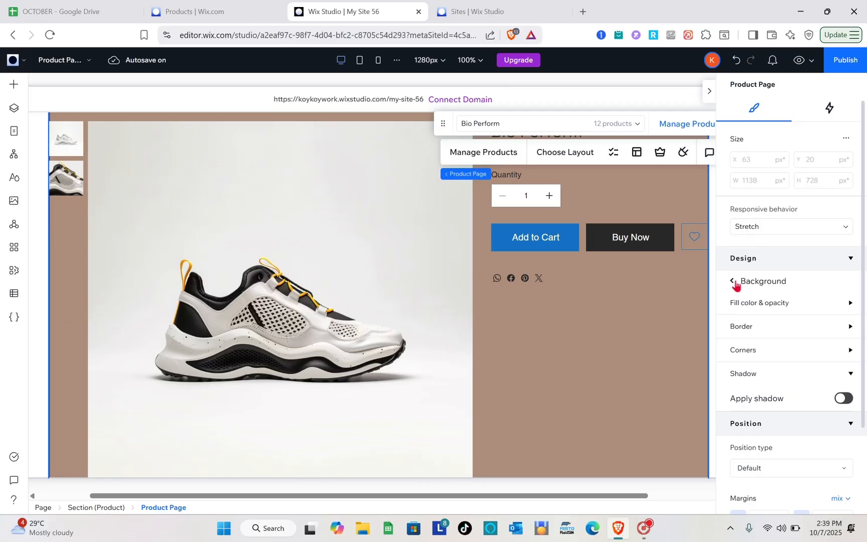
click(735, 285)
Step: Change the Product Page's body text style to Heading 2
scroll(763, 333, down, 1)
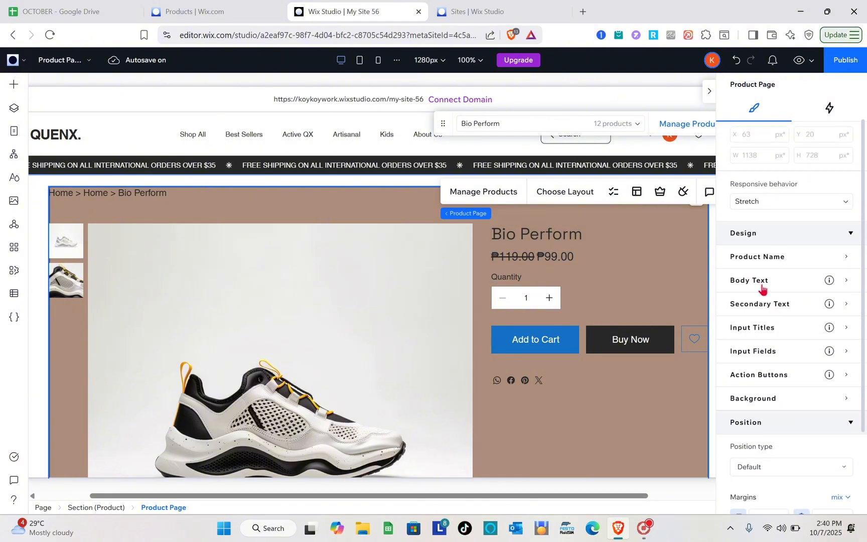
click(761, 284)
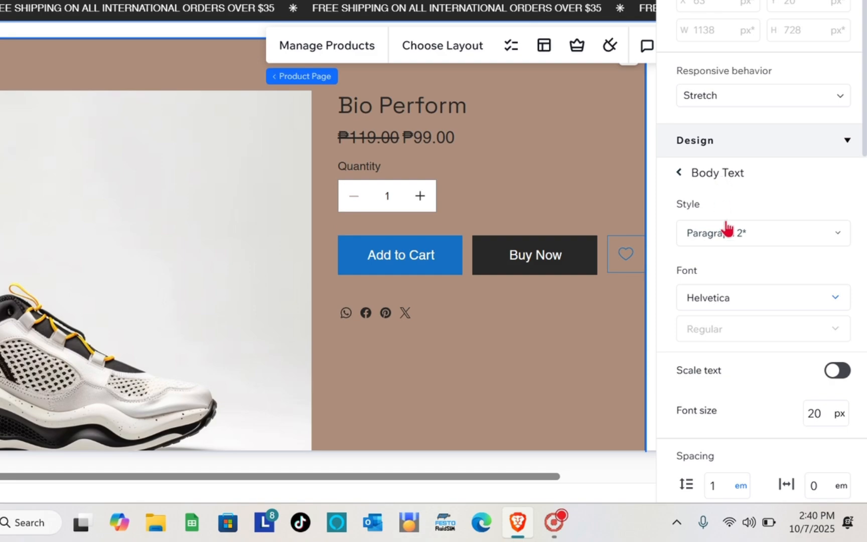
click(788, 231)
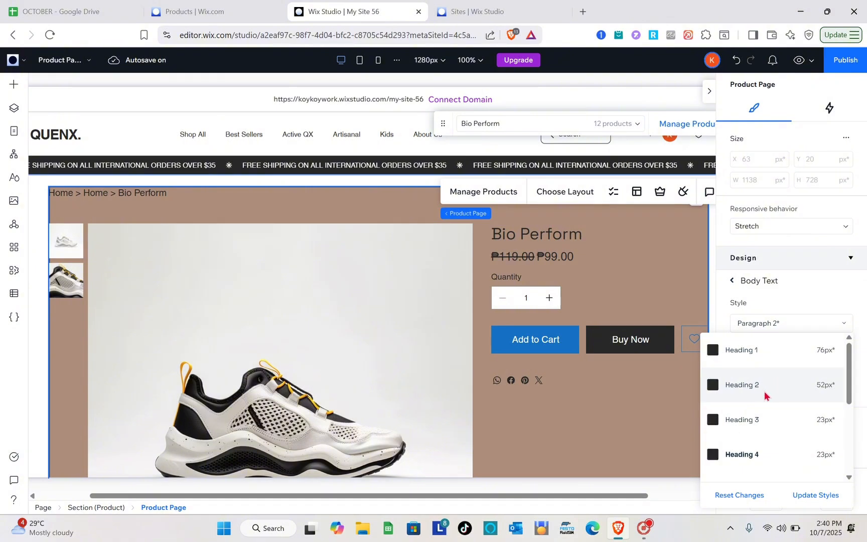
click(825, 500)
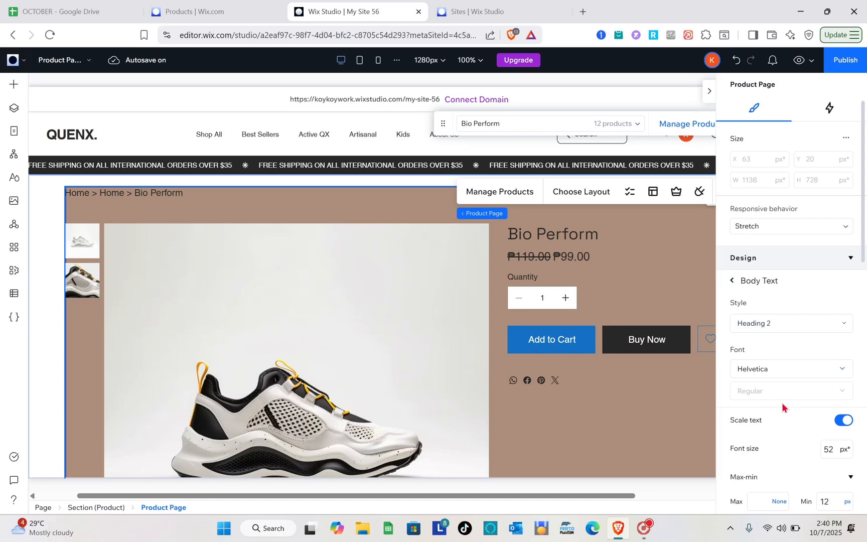
Step: Examine the body text's spacing, blend mode, style, alignment, formatting, capitalization and orientation options, keeping the blend mode at Normal
scroll(783, 408, down, 4)
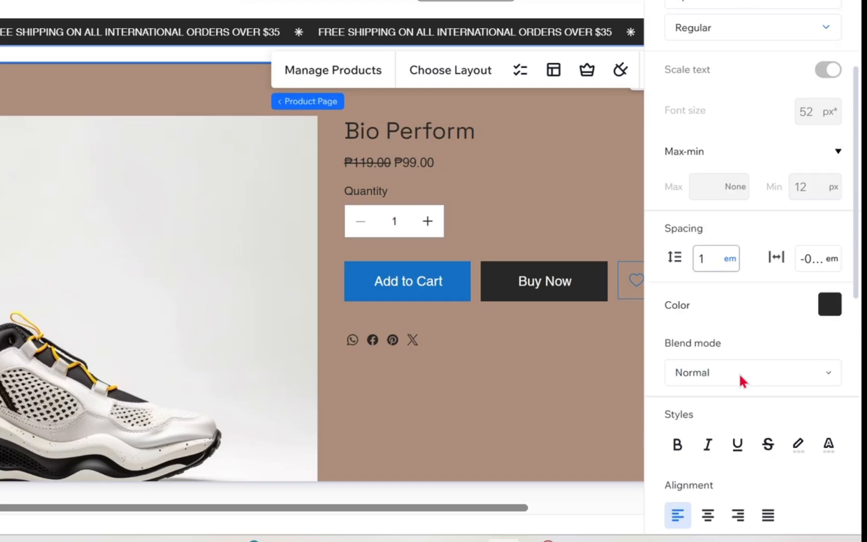
scroll(739, 372, down, 3)
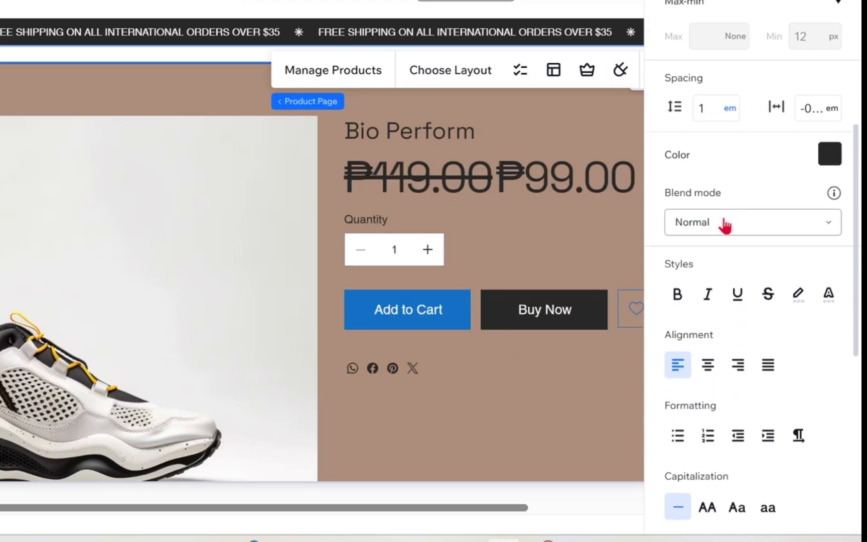
click(725, 227)
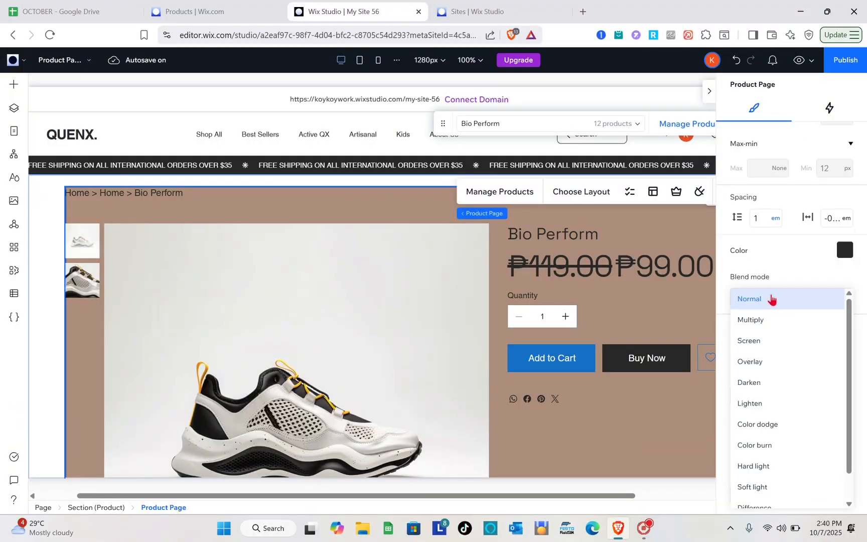
click(772, 298)
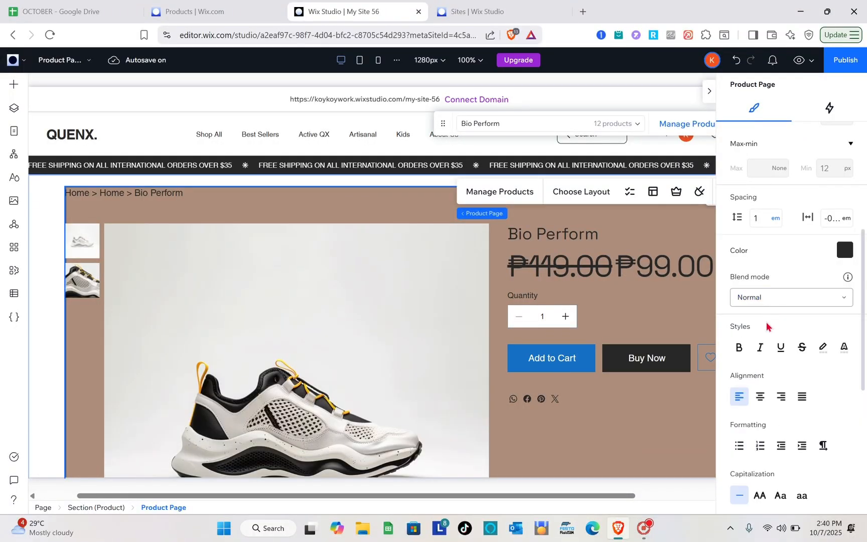
scroll(766, 330, down, 2)
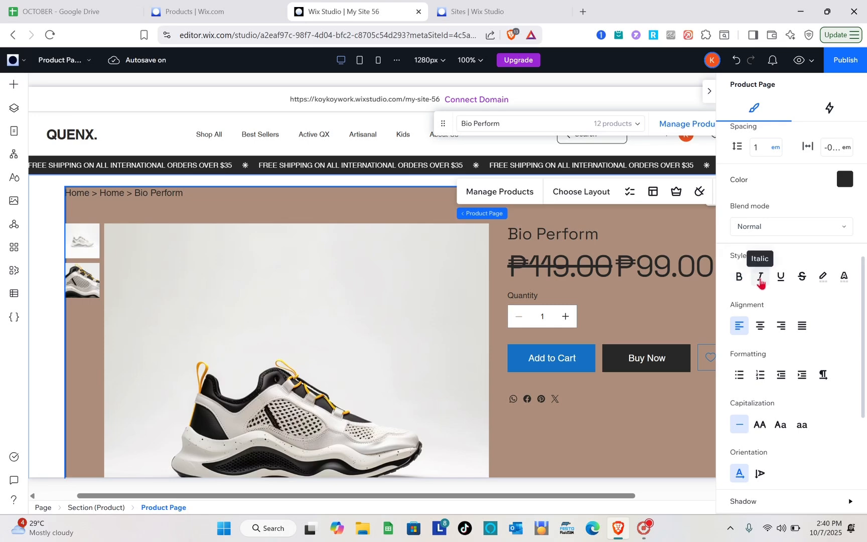
scroll(760, 282, down, 4)
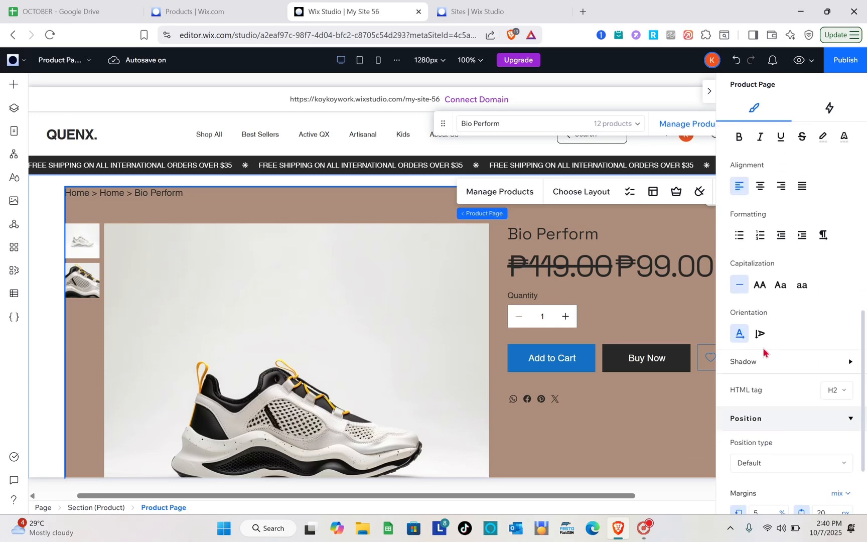
scroll(763, 353, down, 2)
scroll(763, 352, up, 3)
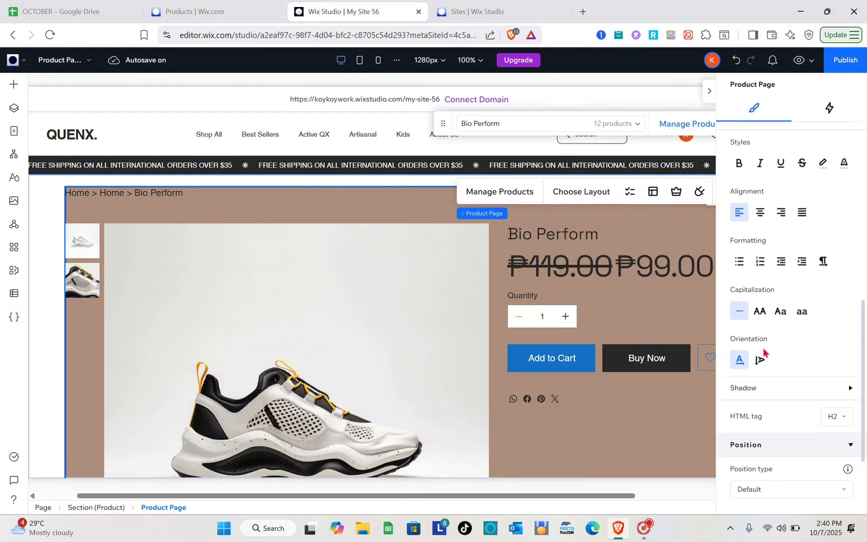
scroll(763, 352, up, 5)
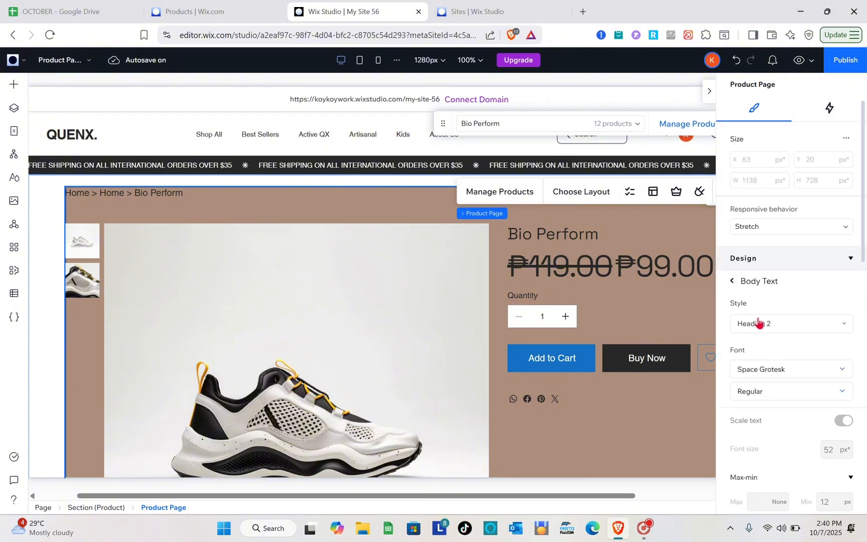
click(731, 281)
Step: Turn on the icon display for the Product Page's action buttons in their regular state
scroll(755, 380, down, 1)
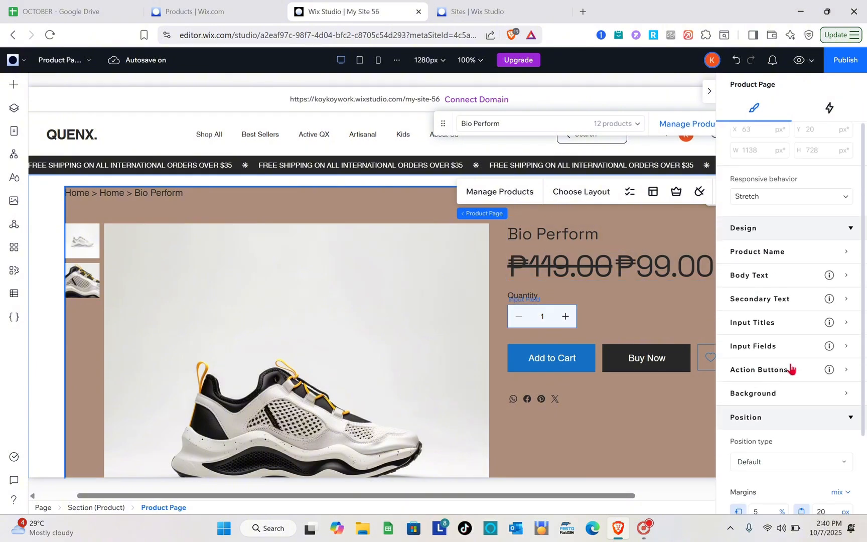
click(805, 371)
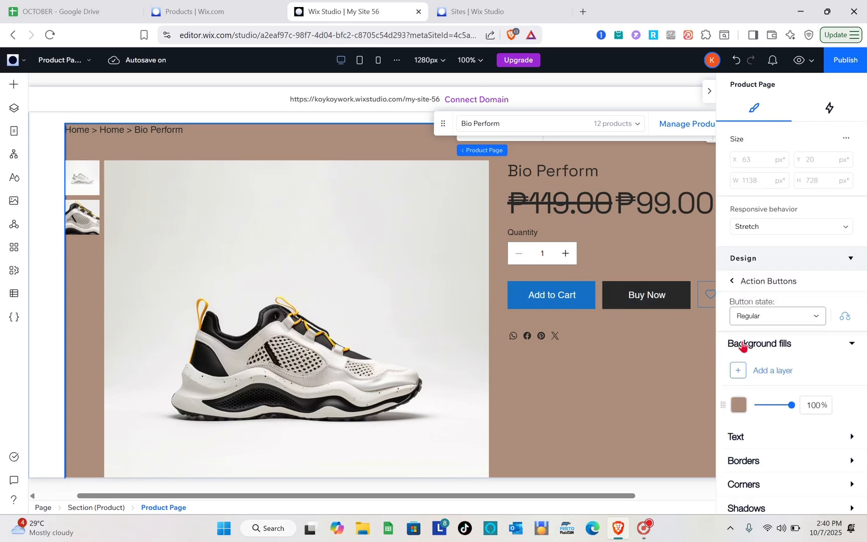
scroll(743, 346, down, 1)
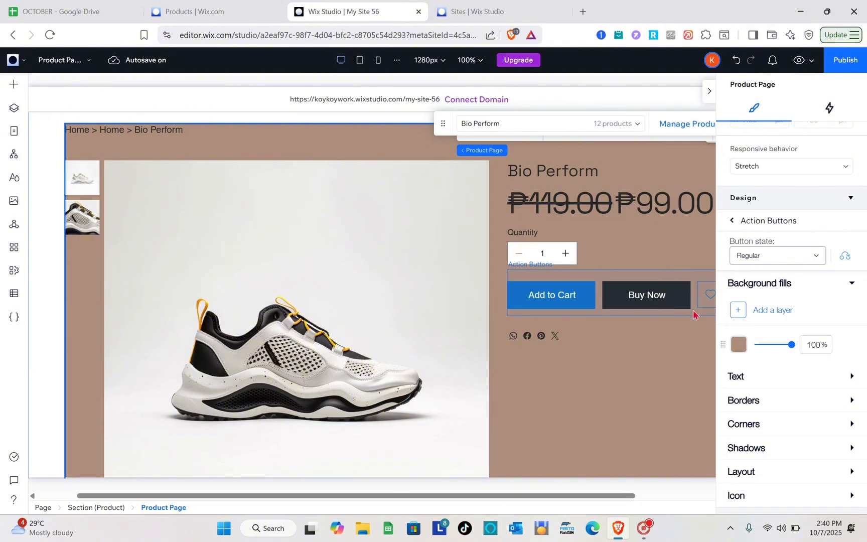
scroll(709, 306, right, 1)
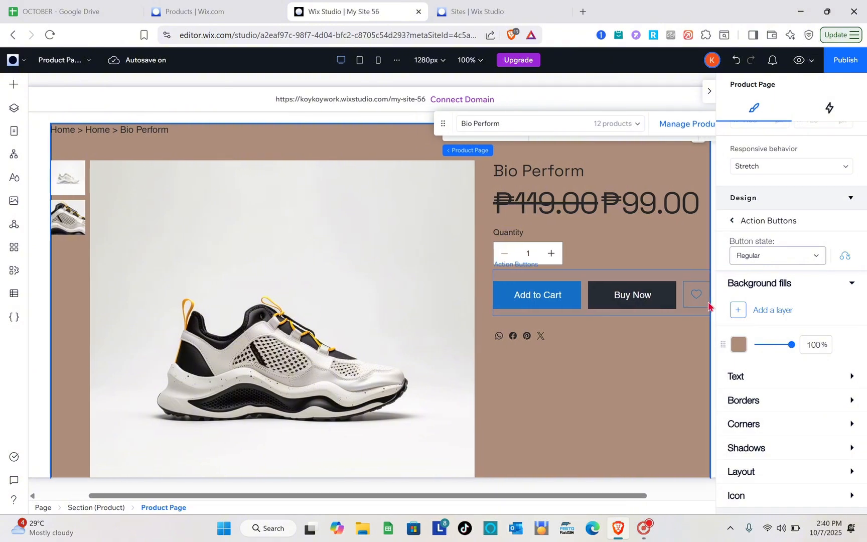
scroll(792, 341, down, 2)
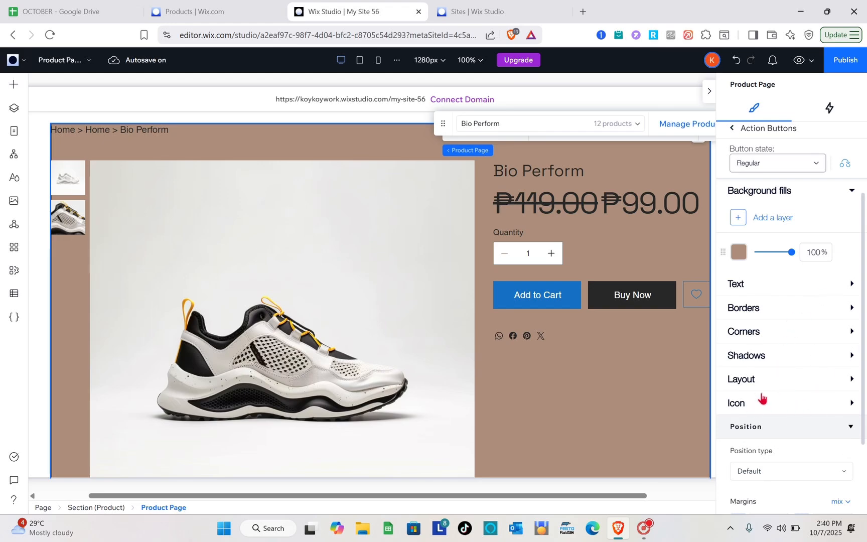
click(809, 409)
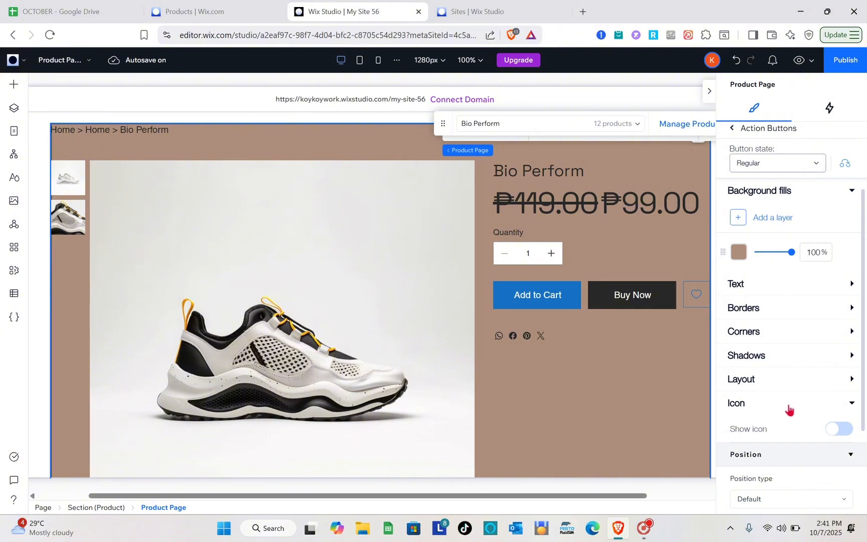
scroll(789, 408, down, 2)
scroll(789, 408, down, 3)
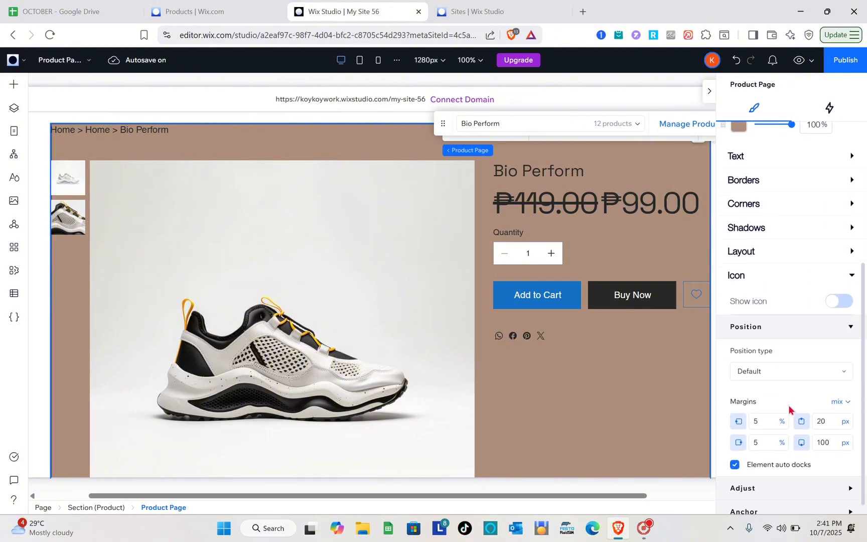
click(831, 296)
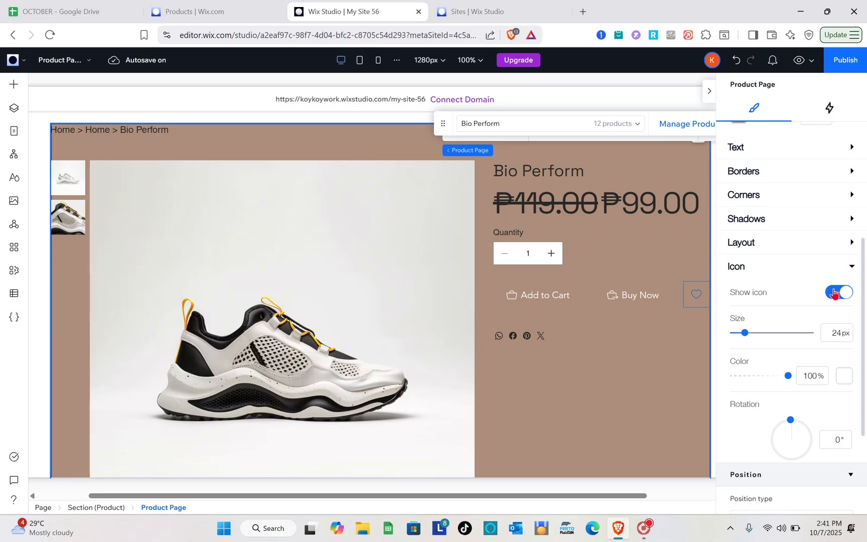
Step: Change the action buttons' background fill to the dark blue theme color and close the fill picker
click(738, 144)
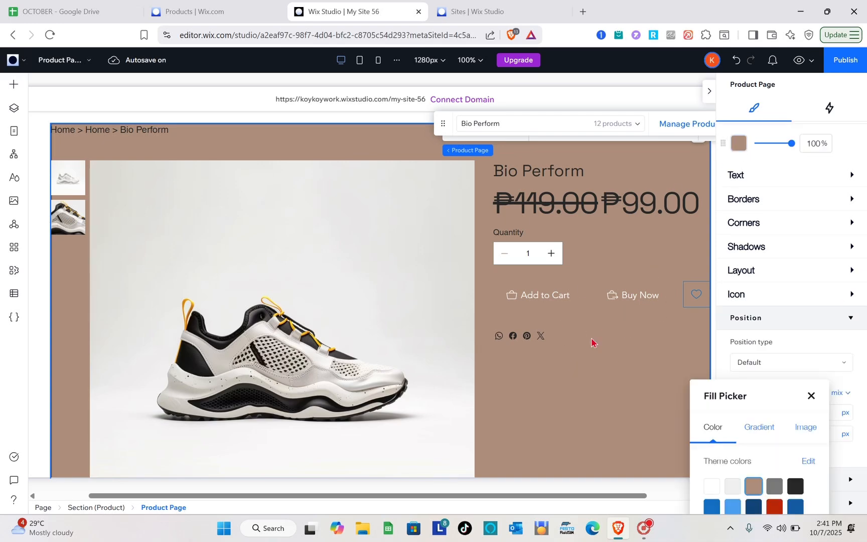
click(774, 485)
click(796, 507)
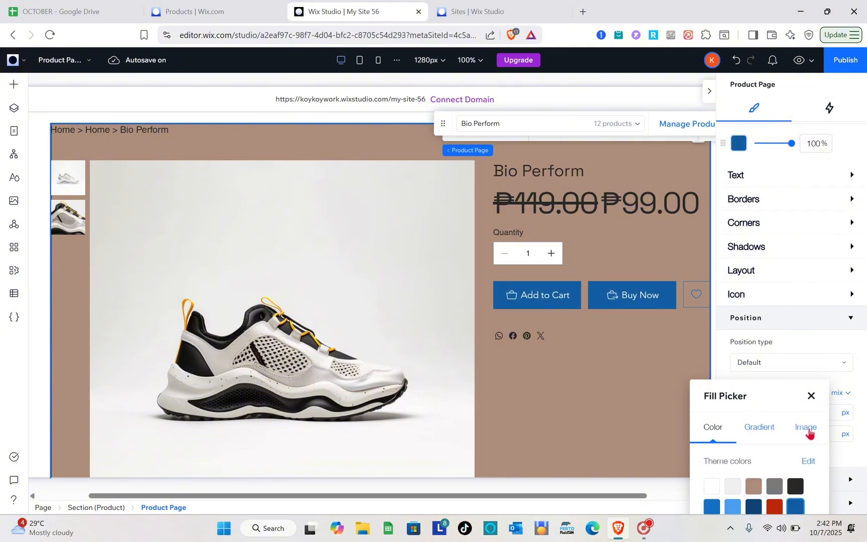
click(811, 396)
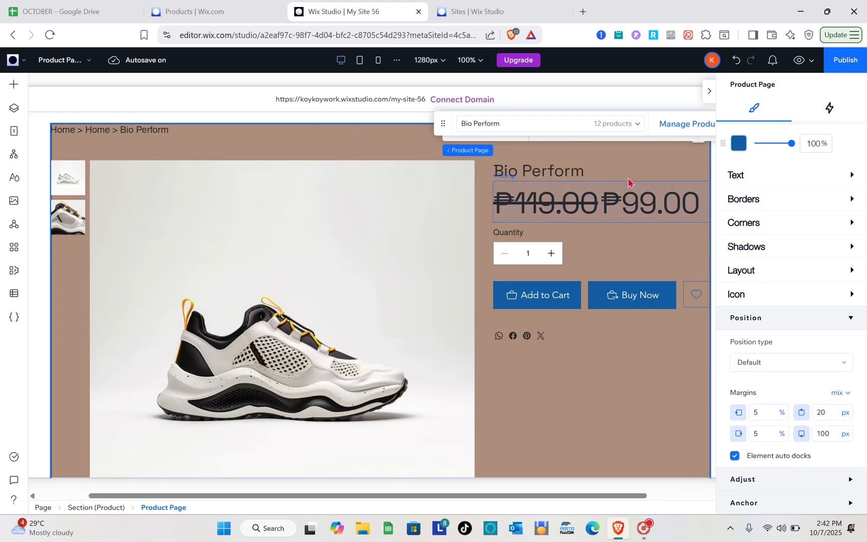
Step: Look over the Action Buttons element's own design settings, including those of the Add to Cart button, and collapse them
scroll(634, 98, right, 2)
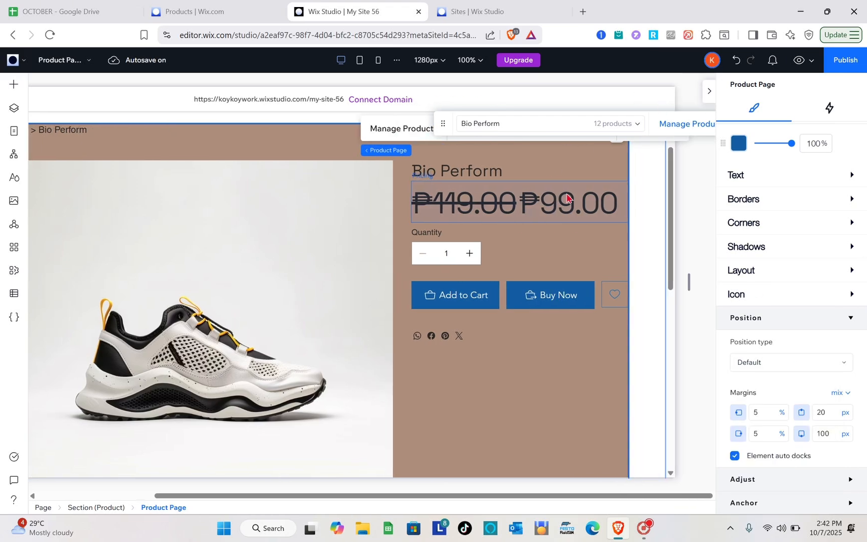
click(546, 295)
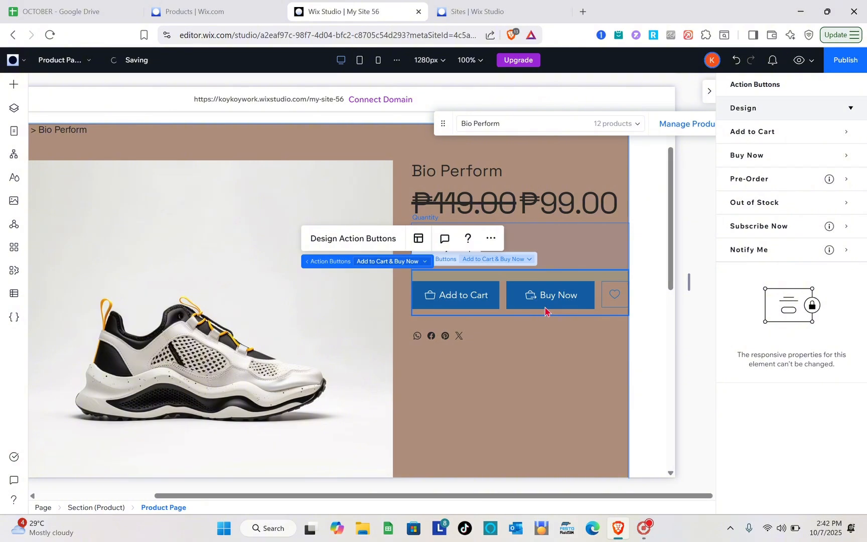
scroll(548, 326, down, 5)
scroll(549, 336, up, 6)
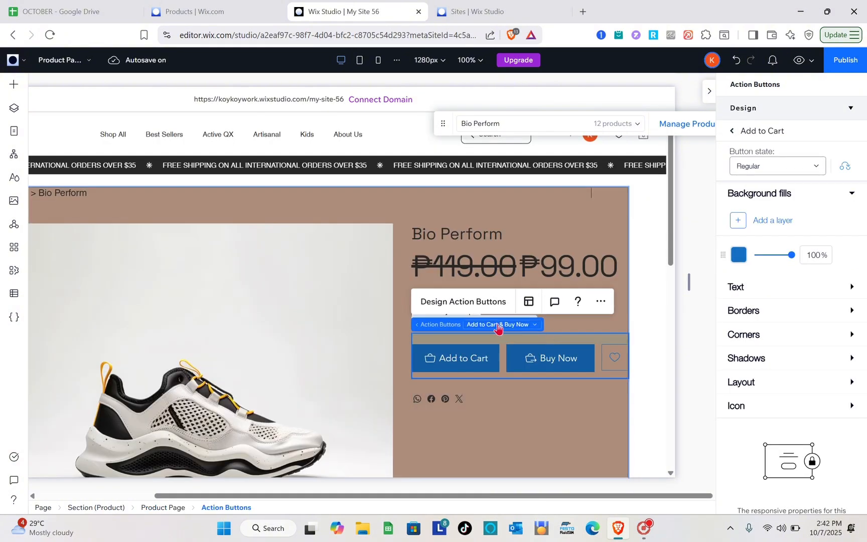
click(853, 114)
Step: Publish the site on the free Wix Studio domain with the address ending my-site-56, and dismiss the confirmation
click(857, 67)
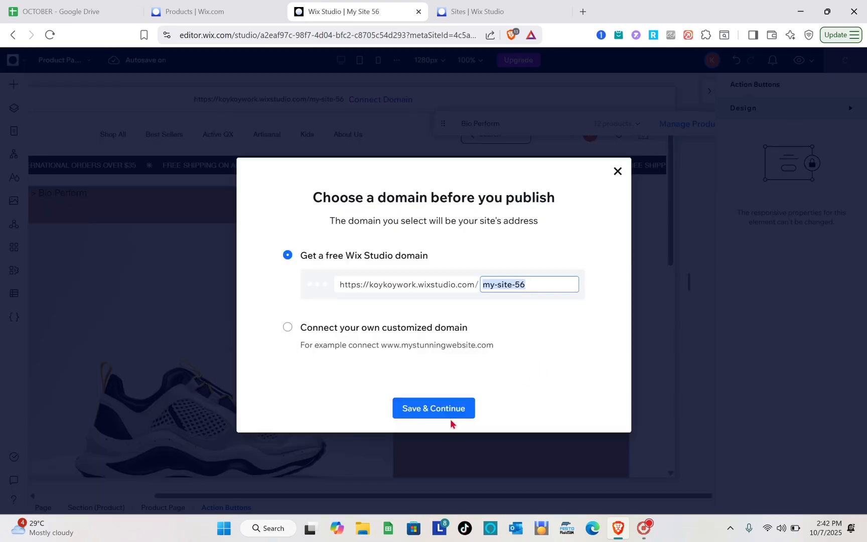
click(444, 409)
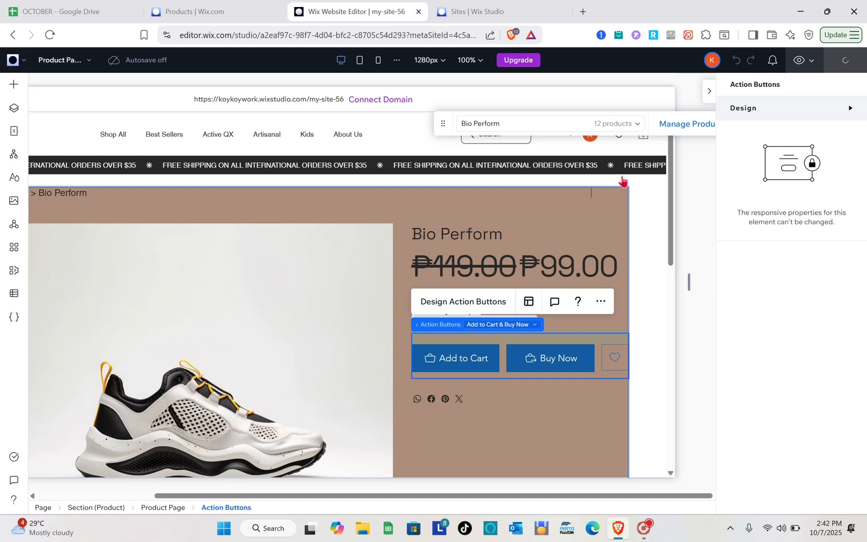
scroll(481, 264, down, 6)
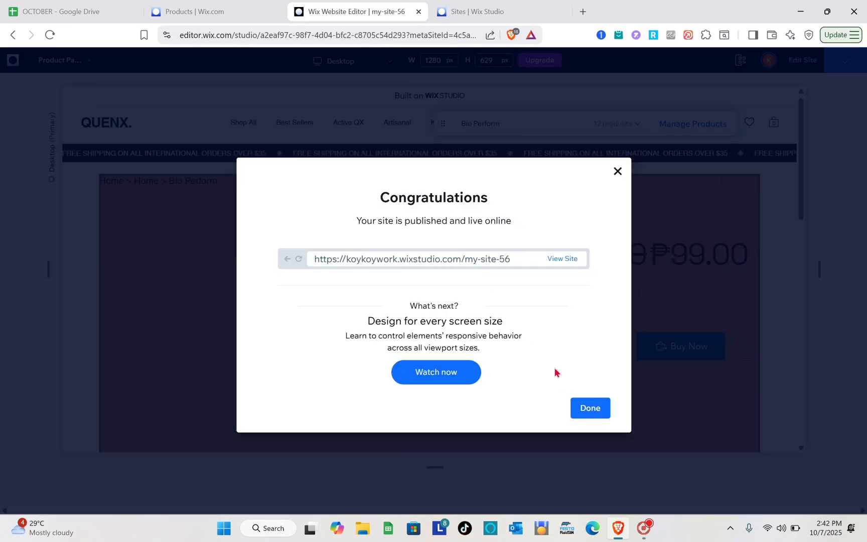
click(591, 408)
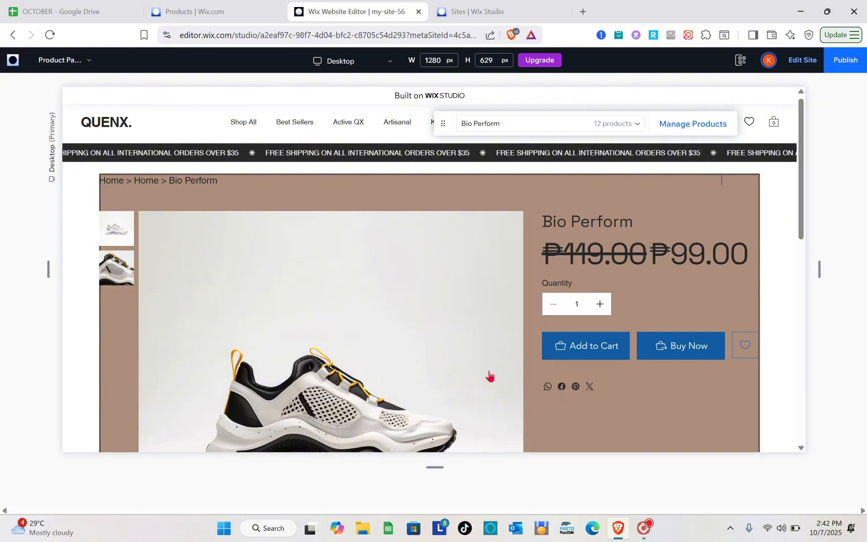
Step: Look through the product page in the preview, switching the displayed product to Bio Runner to check its design
scroll(490, 376, down, 4)
scroll(490, 377, up, 4)
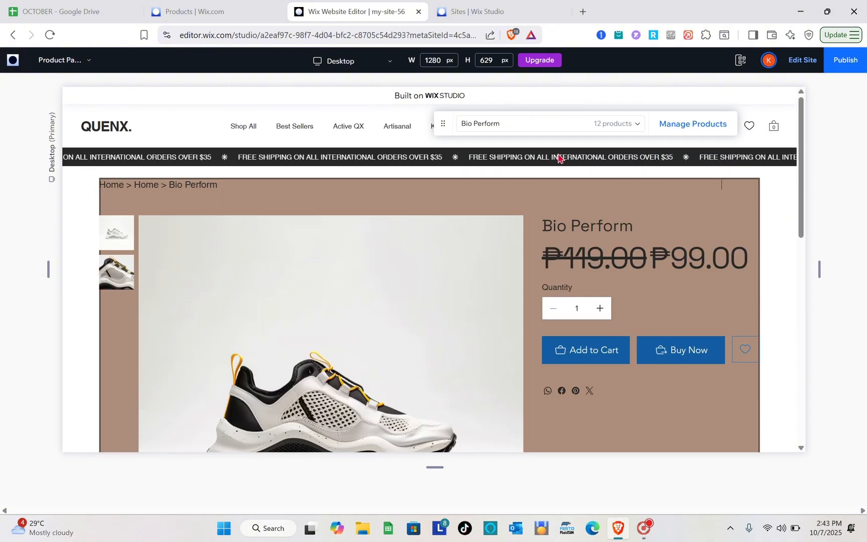
click(637, 128)
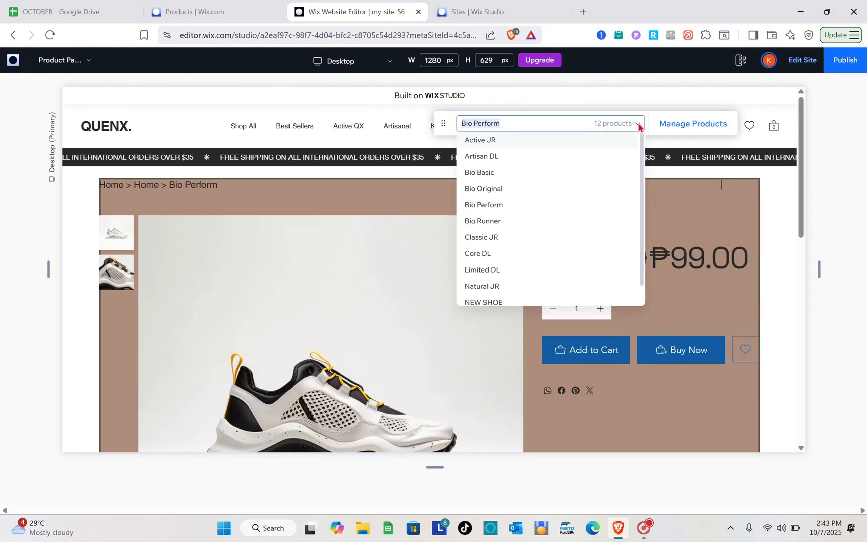
click(542, 221)
scroll(507, 262, down, 5)
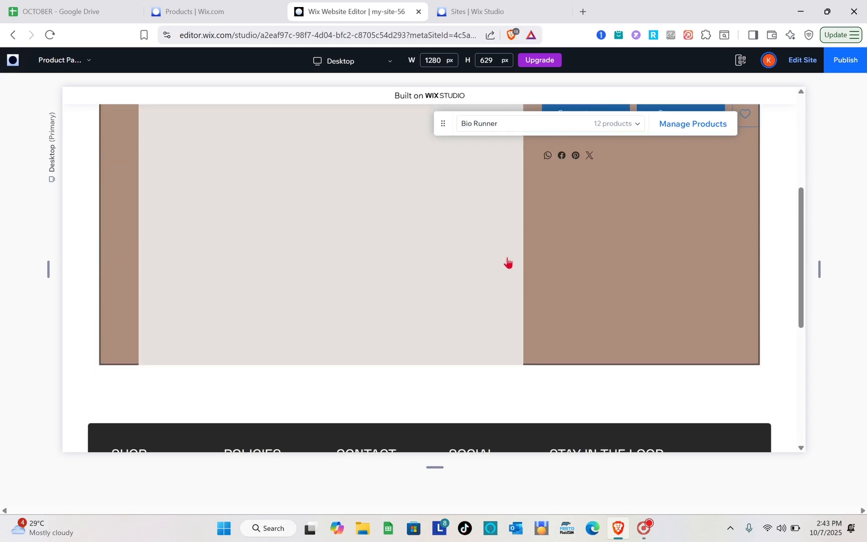
scroll(507, 261, down, 3)
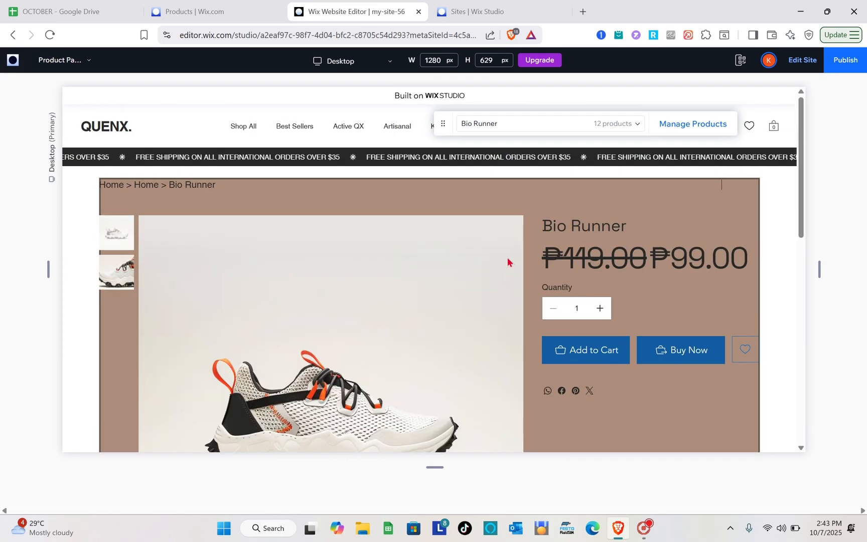